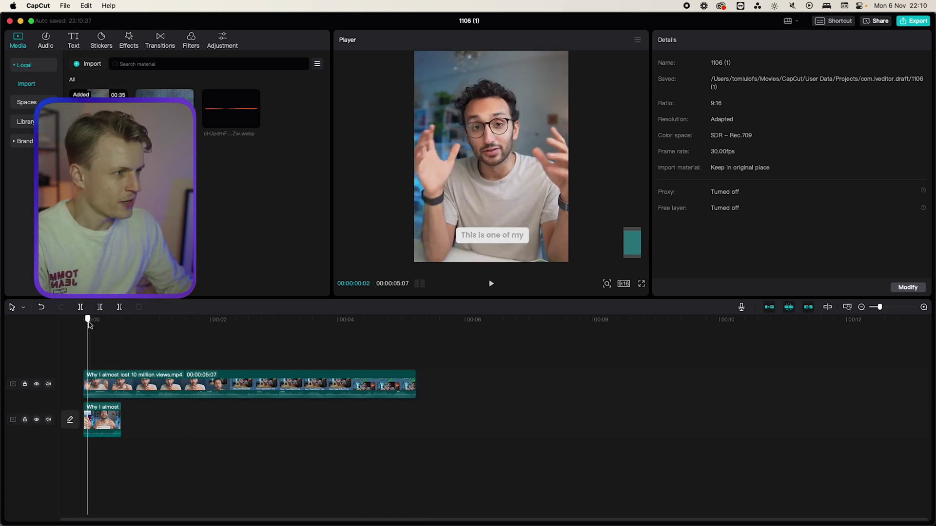
- Add texture.jpg on a track above the main video and enlarge it to cover the whole vertical frame
left_click_drag(88, 326, 172, 351)
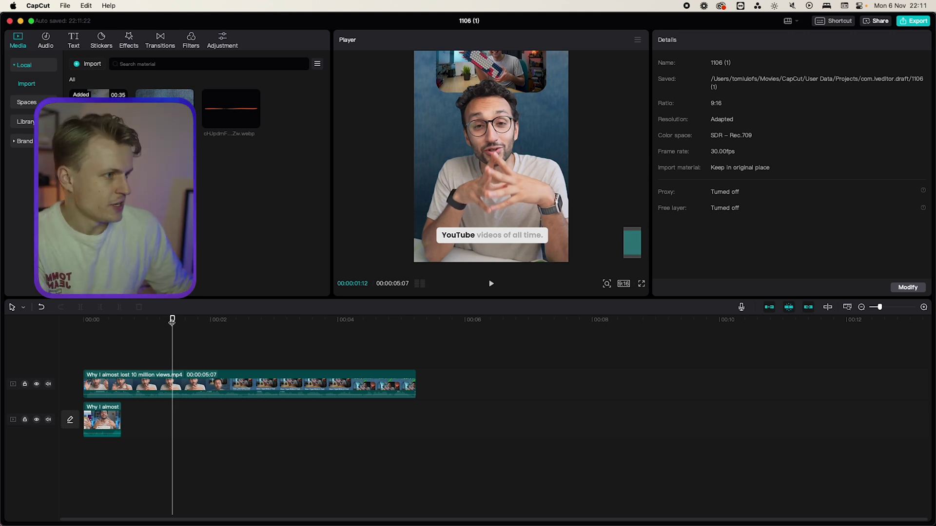
left_click_drag(172, 351, 147, 331)
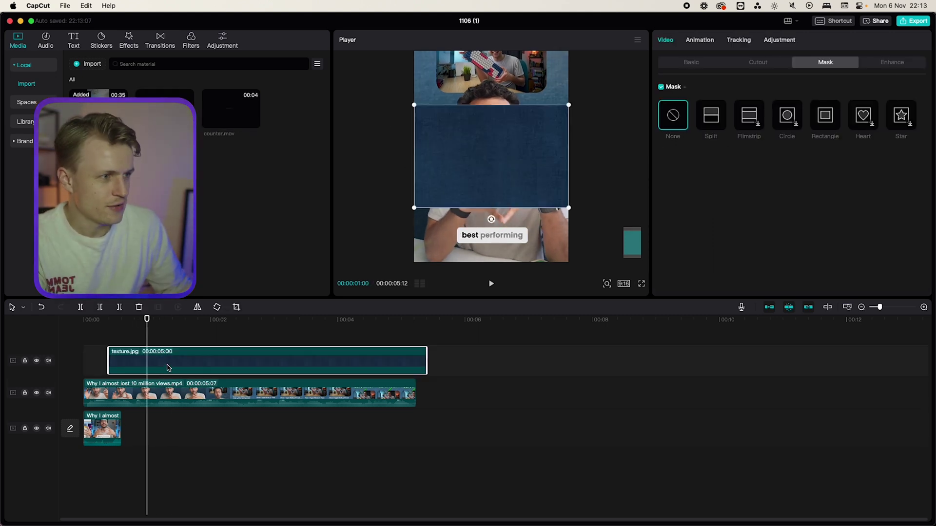
left_click_drag(167, 368, 162, 367)
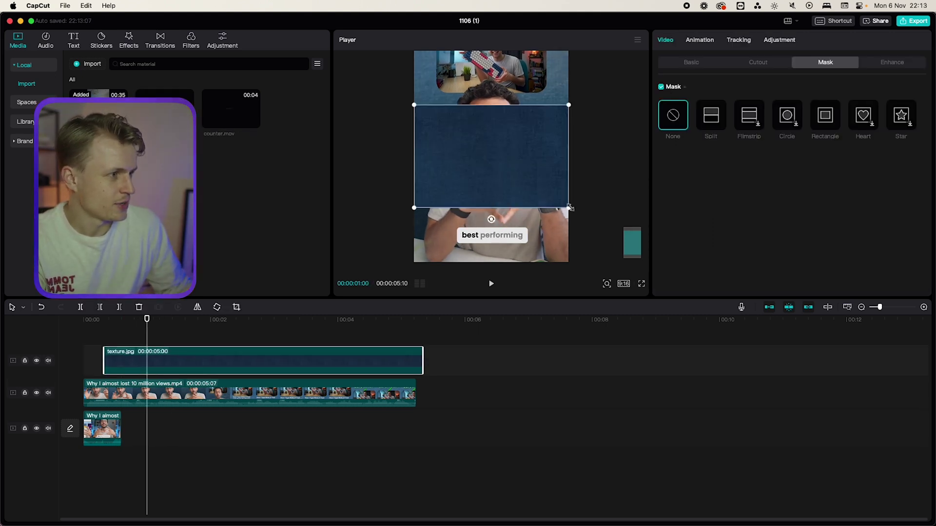
left_click_drag(569, 207, 678, 331)
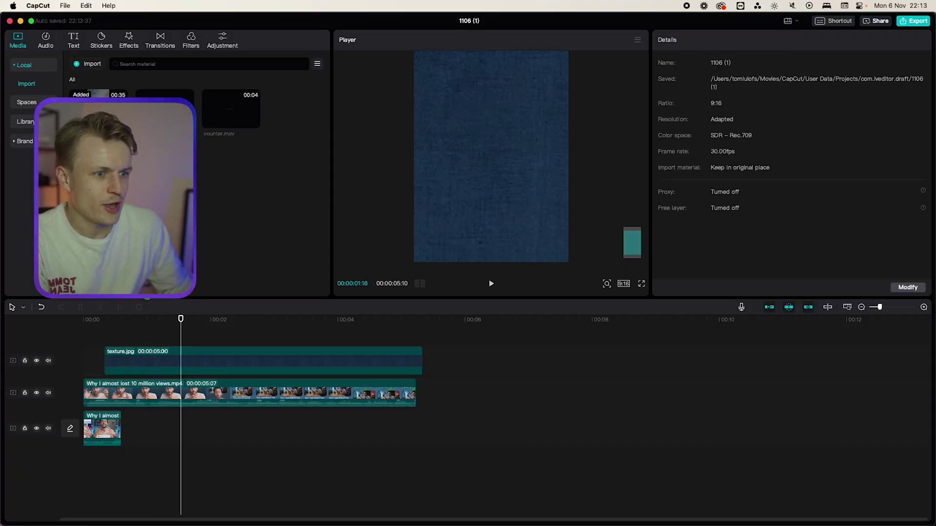
- Place the screenshot above the texture clip and apply a Rectangle mask to it with rounded corners
left_click_drag(165, 112, 173, 338)
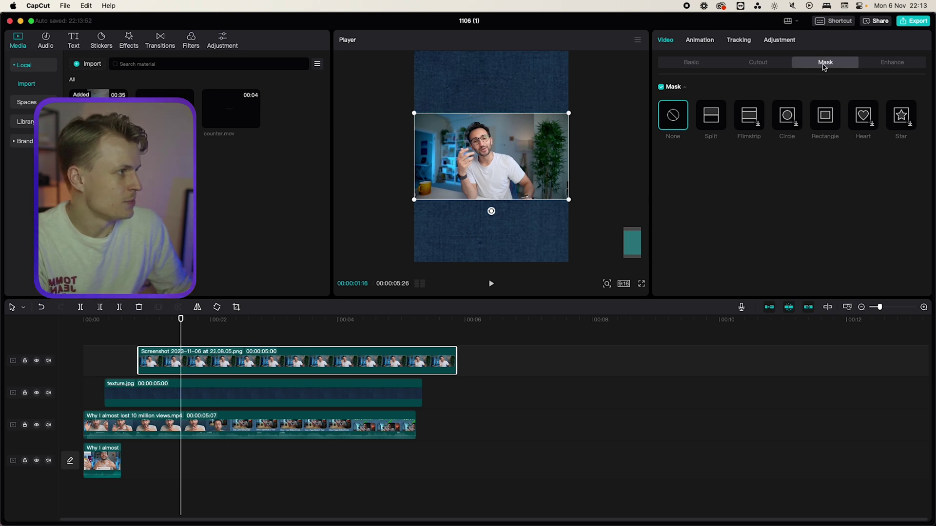
left_click(826, 116)
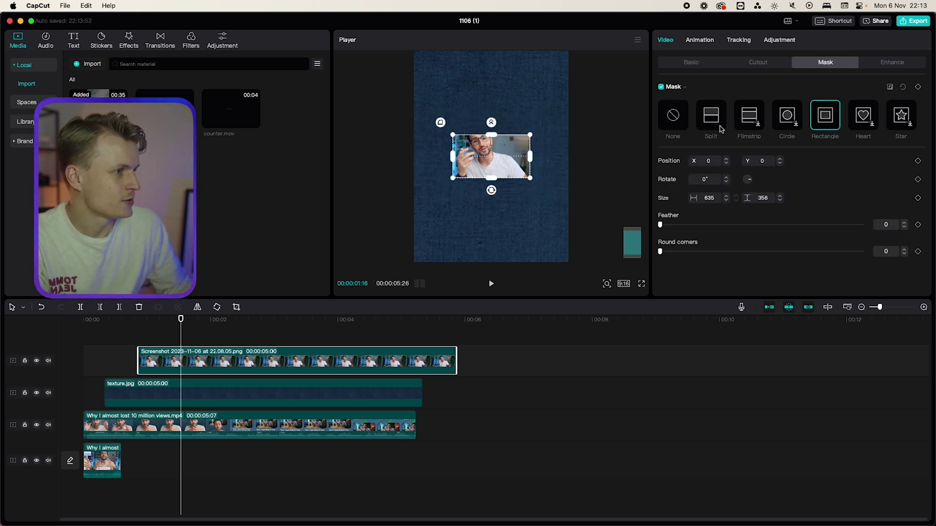
mouse_move(490, 134)
left_mouse_down()
mouse_move(492, 116)
mouse_move(495, 122)
left_mouse_up()
left_click_drag(664, 252, 750, 254)
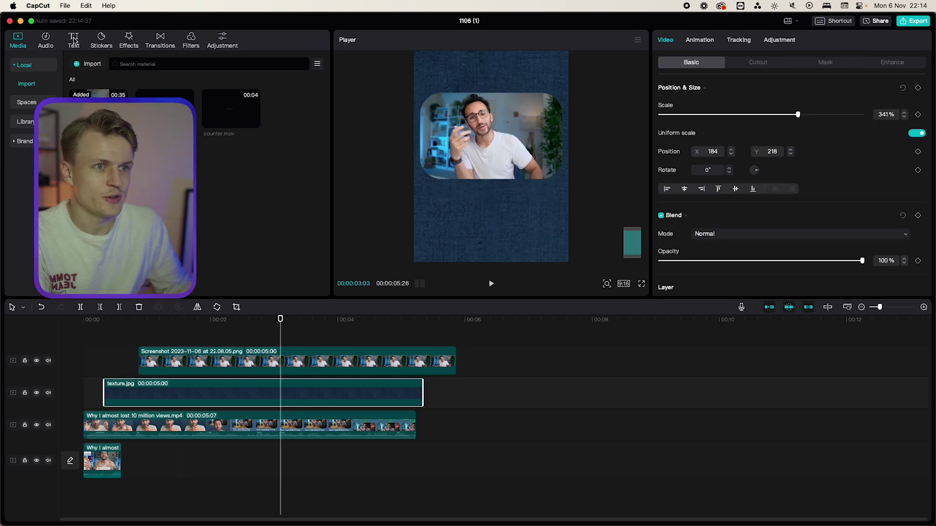
- Add a default text clip reading "How I Type REALLY Fast (156 Words Per Minute) 10,050,211 views 3 years ago"
left_click(74, 39)
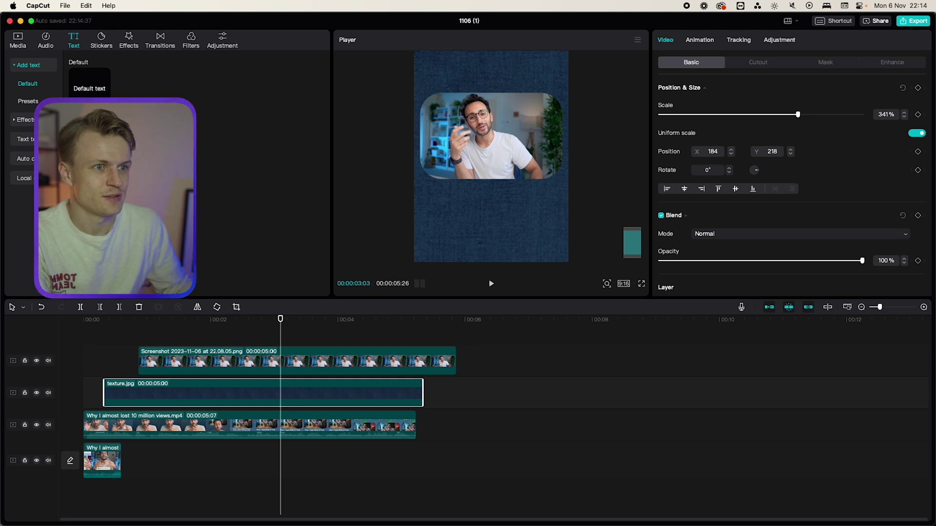
left_click(108, 91)
left_click_drag(503, 158, 502, 196)
double_click(503, 197)
type("How I Type REALLY Fast")
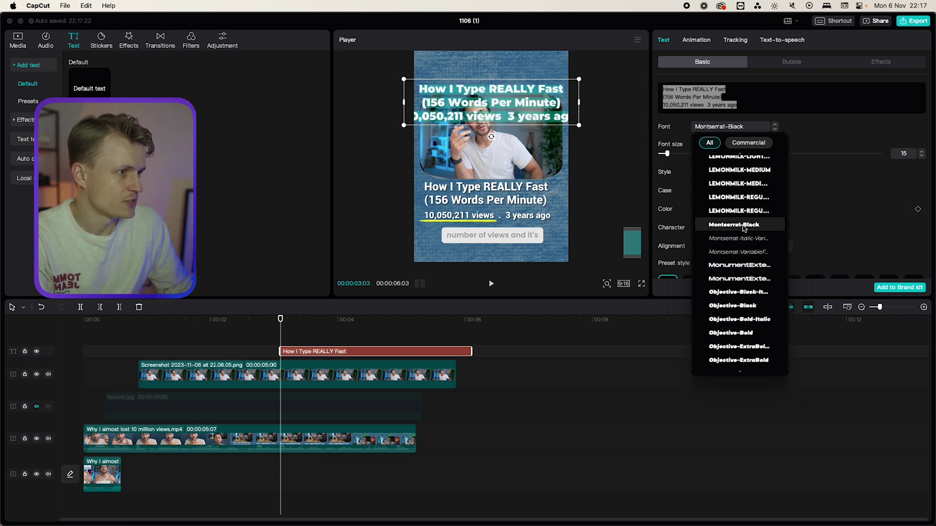
- Set the title text to Objective-Bold at font size 9 and give it a black shadow
left_click(700, 246)
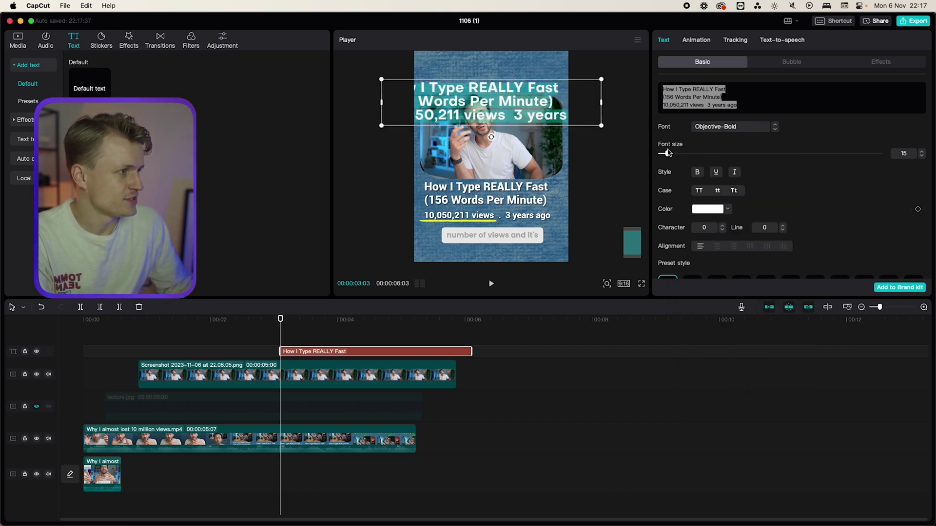
left_click_drag(669, 153, 662, 153)
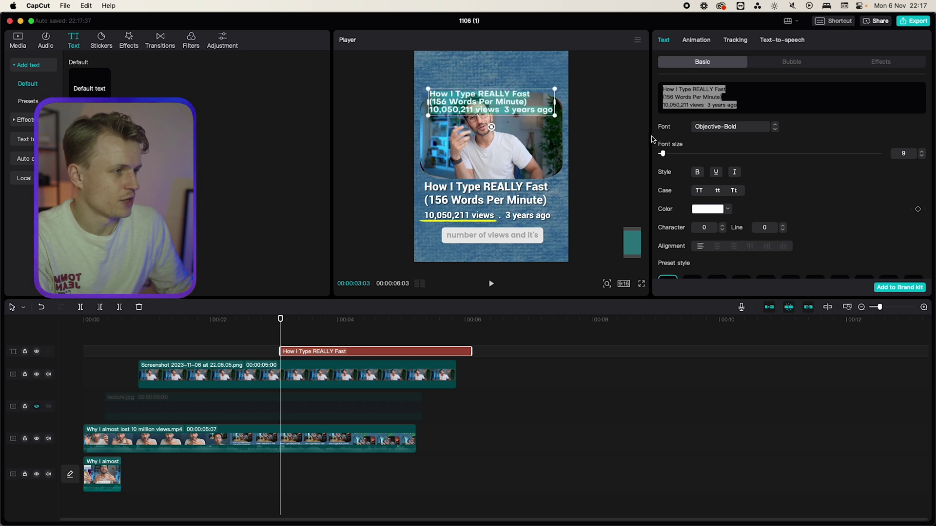
left_click(609, 105)
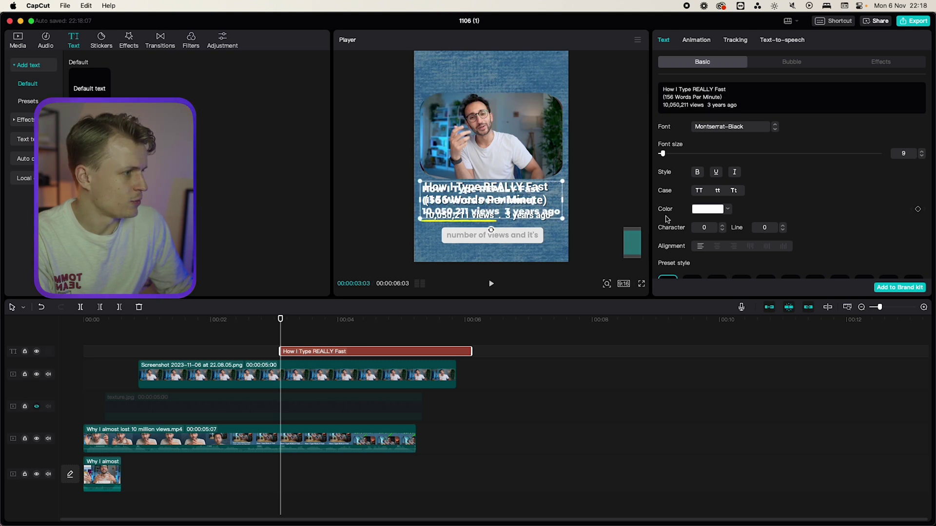
scroll(795, 209, "down", 5)
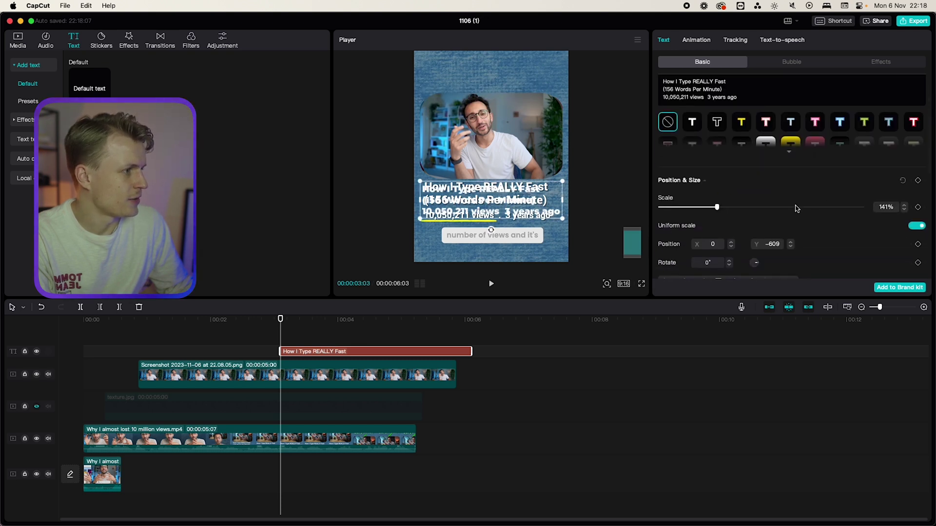
scroll(797, 209, "down", 10)
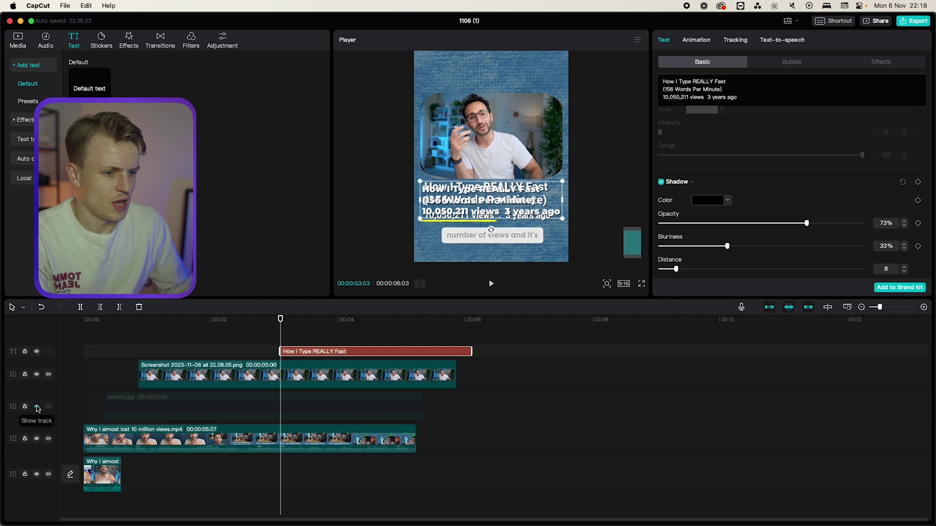
- Unhide the texture.jpg track and select the title text clip
left_click(38, 409)
left_click(539, 390)
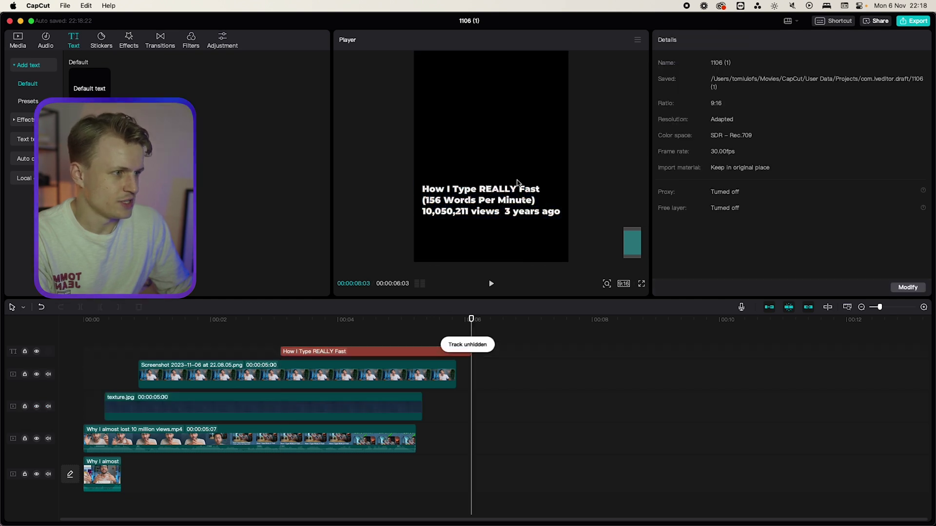
left_click(336, 351)
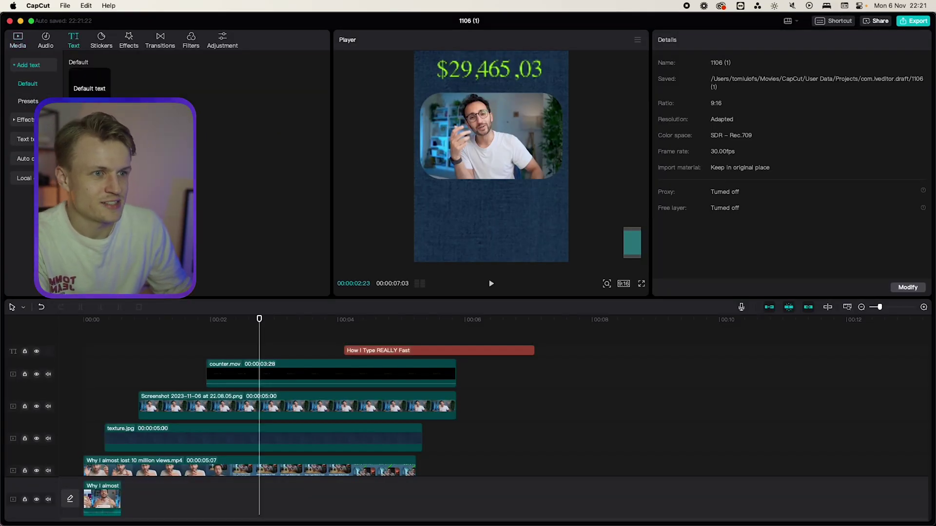
- Add another default text clip containing only a dash and set its font size to 109
left_click(103, 102)
triple_click(697, 91)
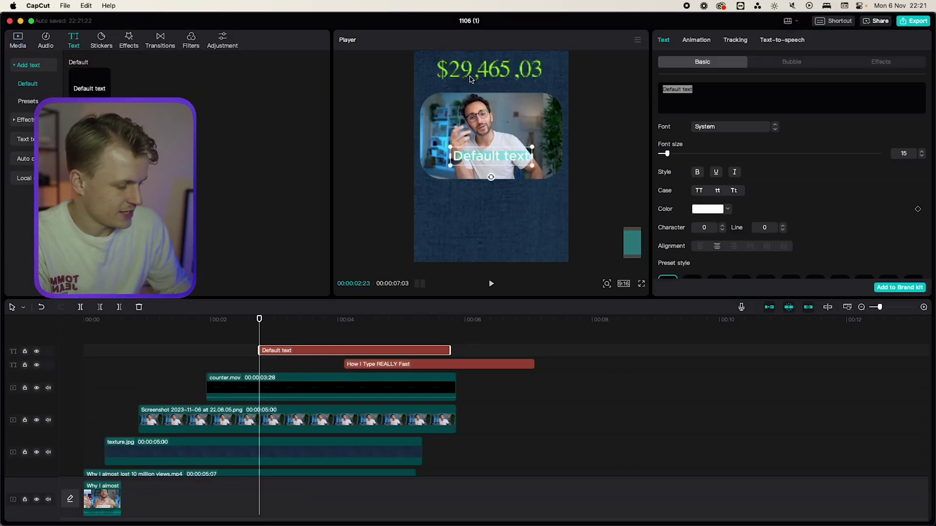
type("-")
left_click_drag(667, 154, 736, 154)
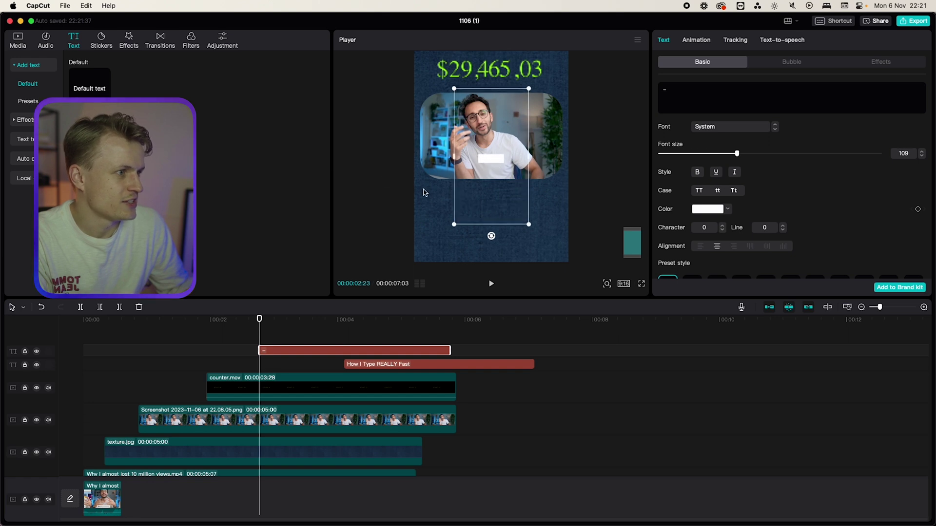
- Turn off uniform scaling for the dash, reduce its scale height to 39% and move it over the screenshot's lower-left area
scroll(822, 192, "down", 6)
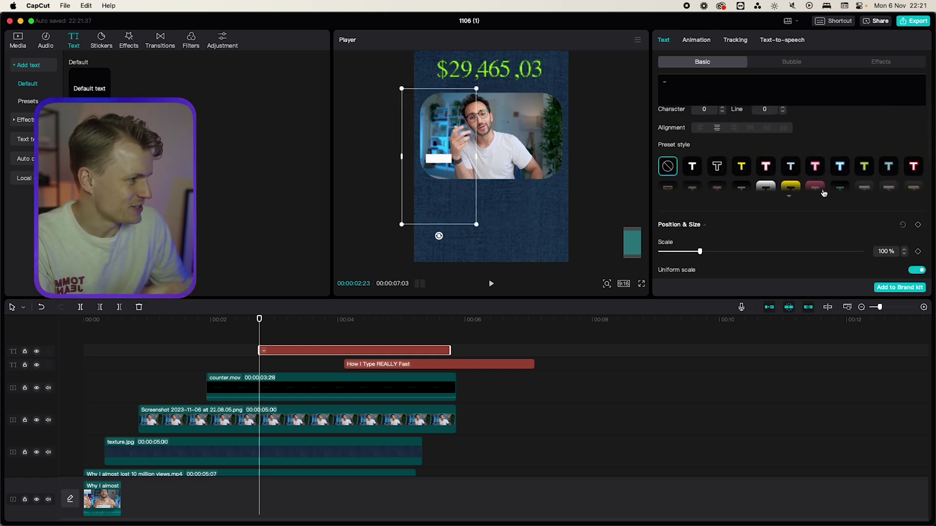
left_click(917, 229)
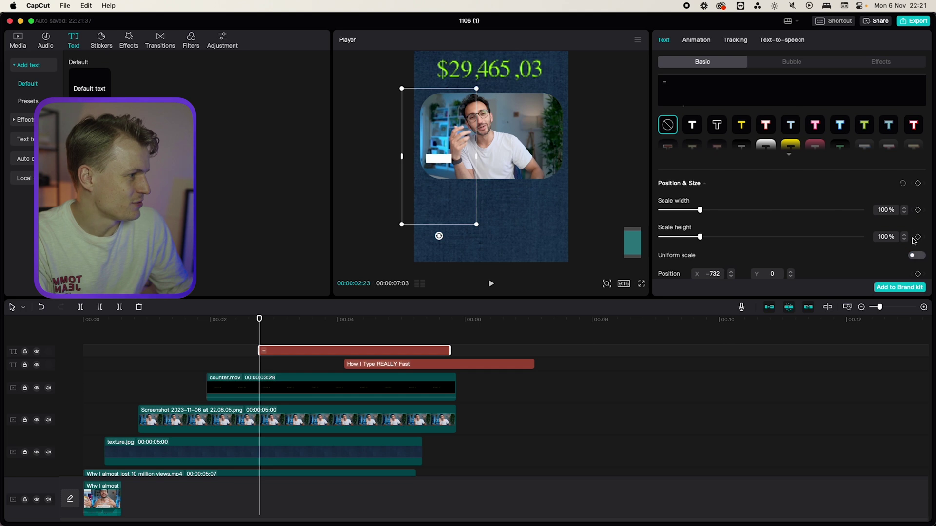
left_click_drag(700, 237, 676, 241)
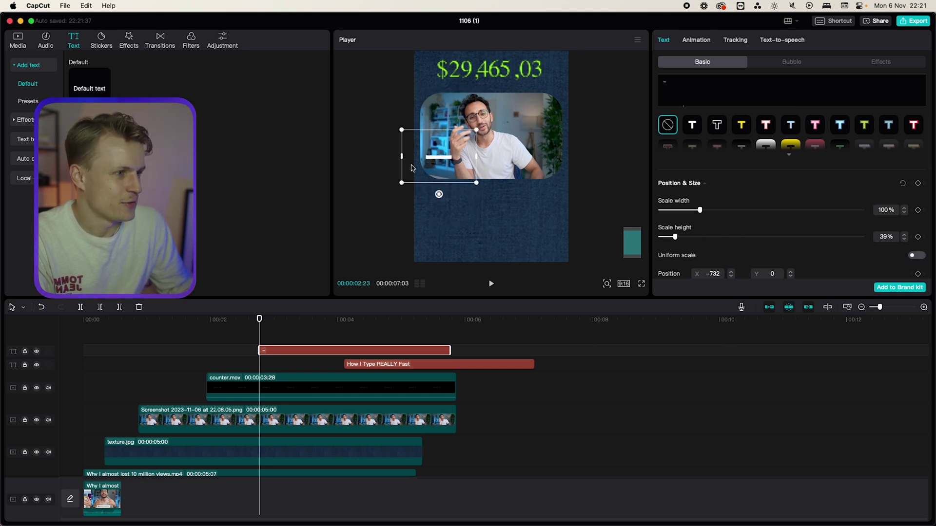
left_click_drag(413, 168, 431, 179)
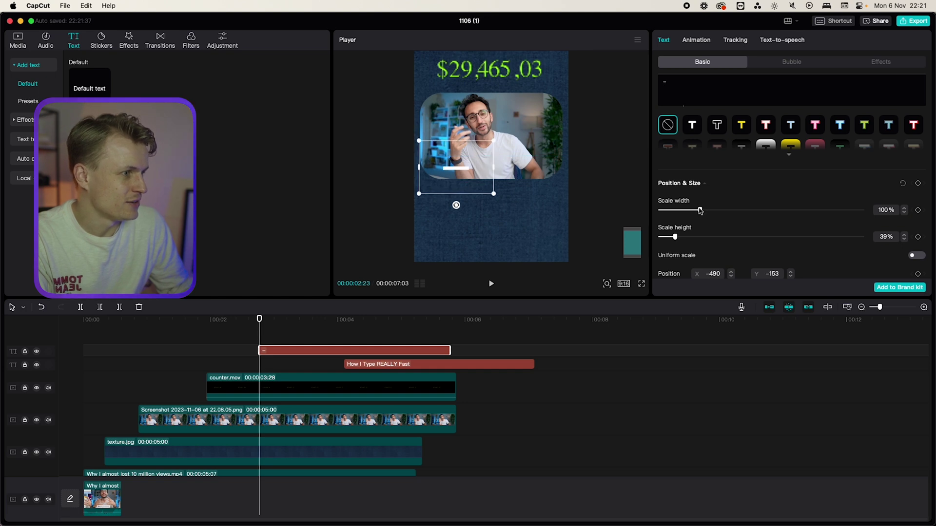
- Rotate the dash to about -50°, set its scale width to 131% and position it at the frame's left edge
left_click_drag(700, 211, 870, 214)
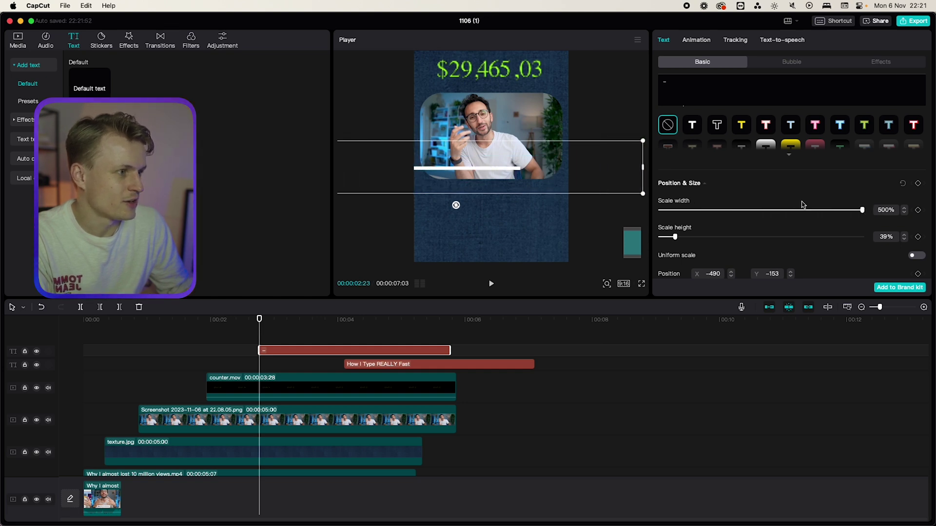
key("super+z")
left_click_drag(456, 207, 497, 205)
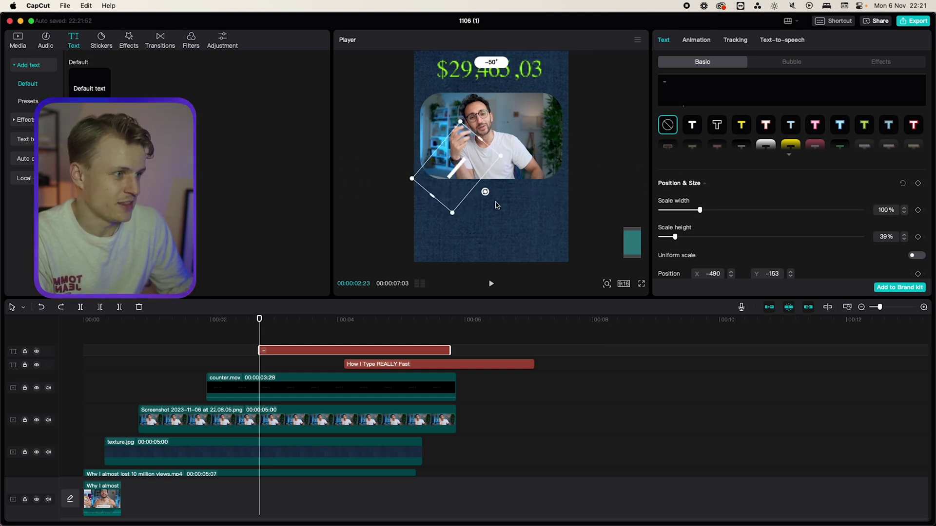
left_click_drag(463, 172, 434, 187)
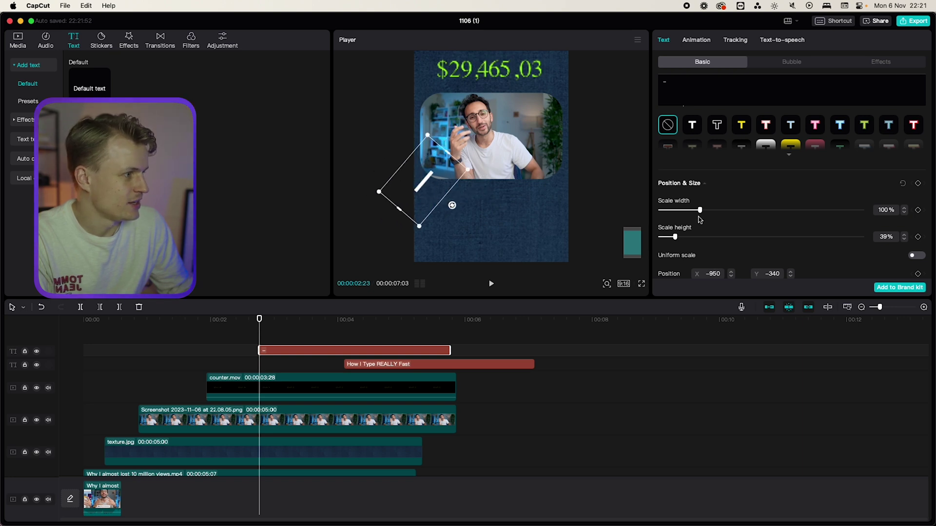
left_click_drag(700, 210, 712, 210)
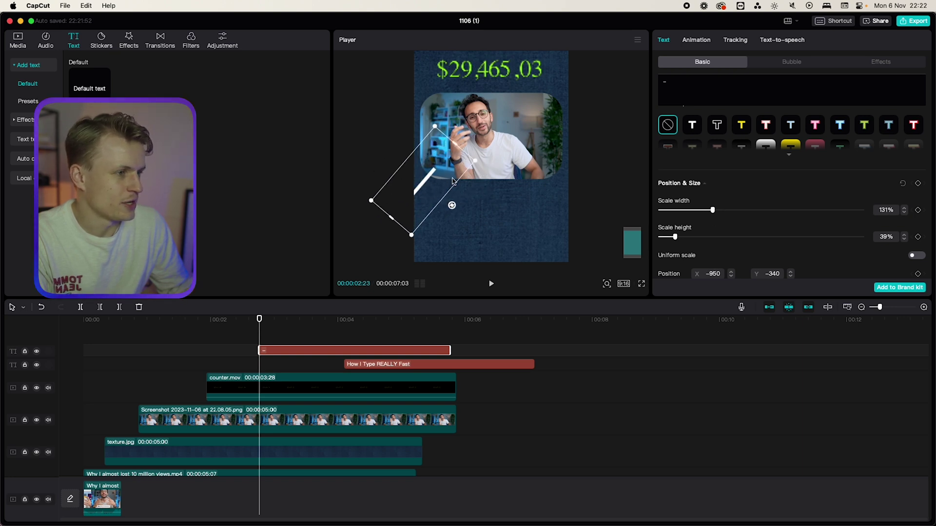
left_click_drag(453, 182, 432, 178)
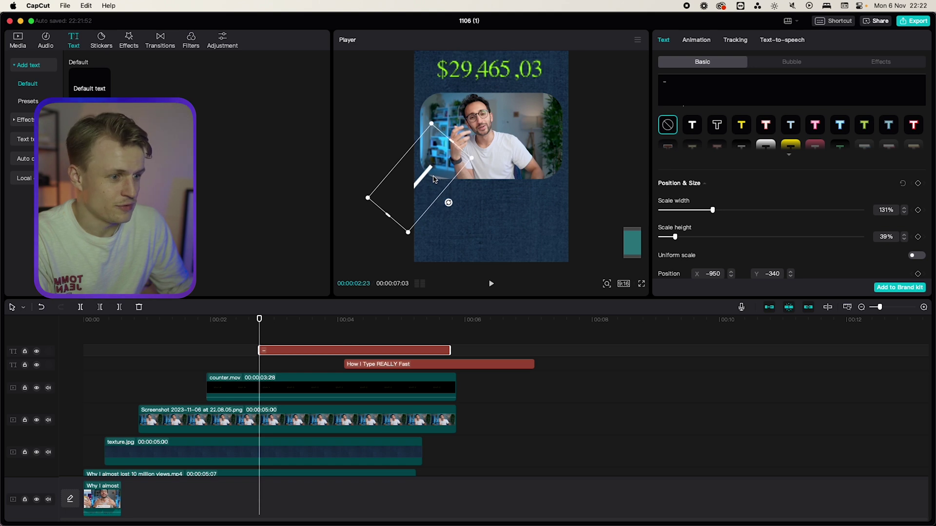
- Colour the dash green (4FDC1B) and duplicate it, placing the copy at the upper end of the first segment
scroll(686, 193, "up", 5)
left_click(707, 209)
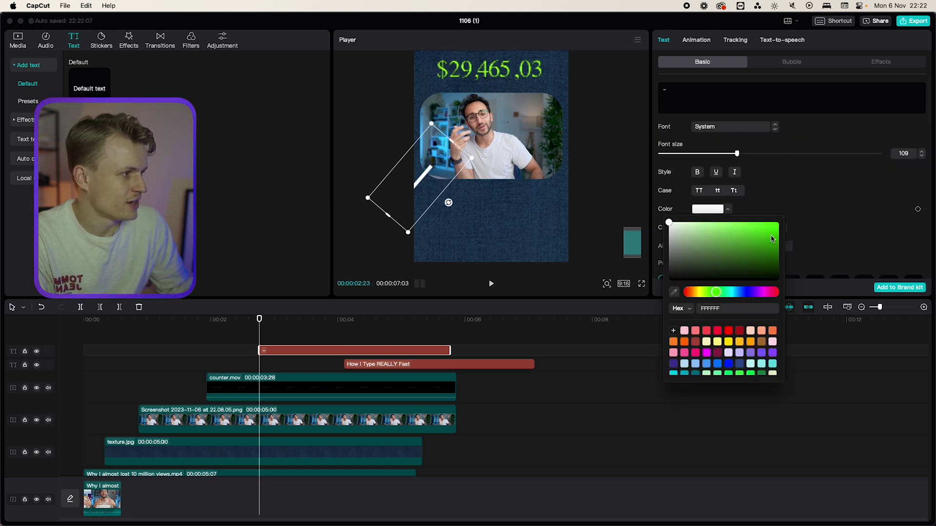
left_click(821, 228)
left_click_drag(420, 181, 422, 182)
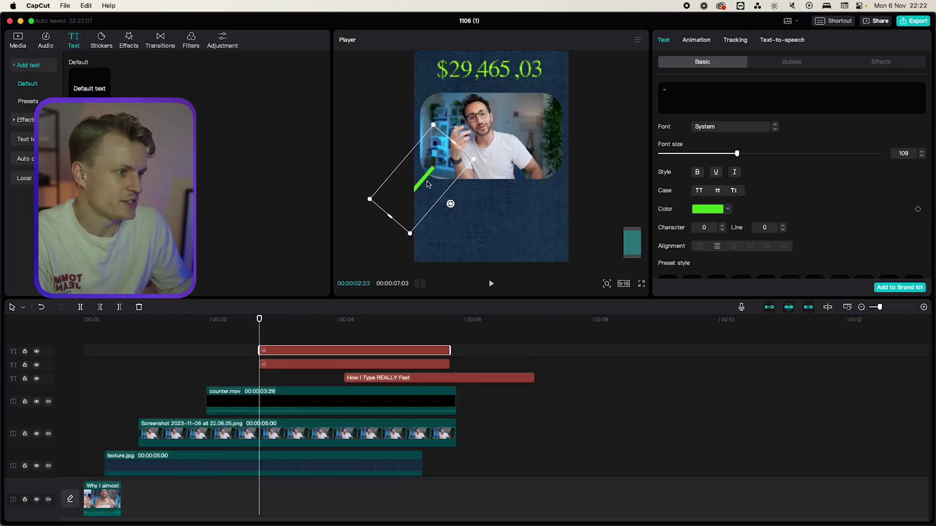
left_click_drag(427, 183, 449, 161)
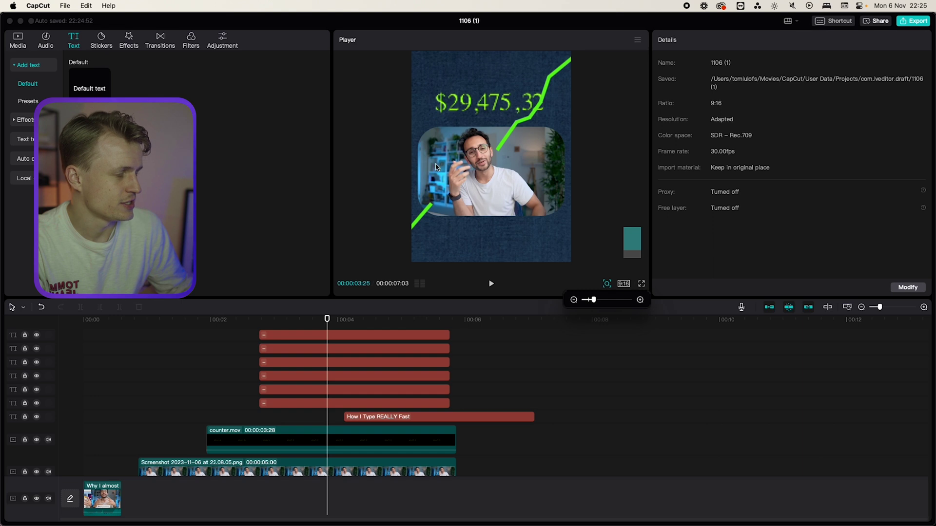
- Select all six dash text clips of the line graph and combine them into a compound clip
left_click(512, 337)
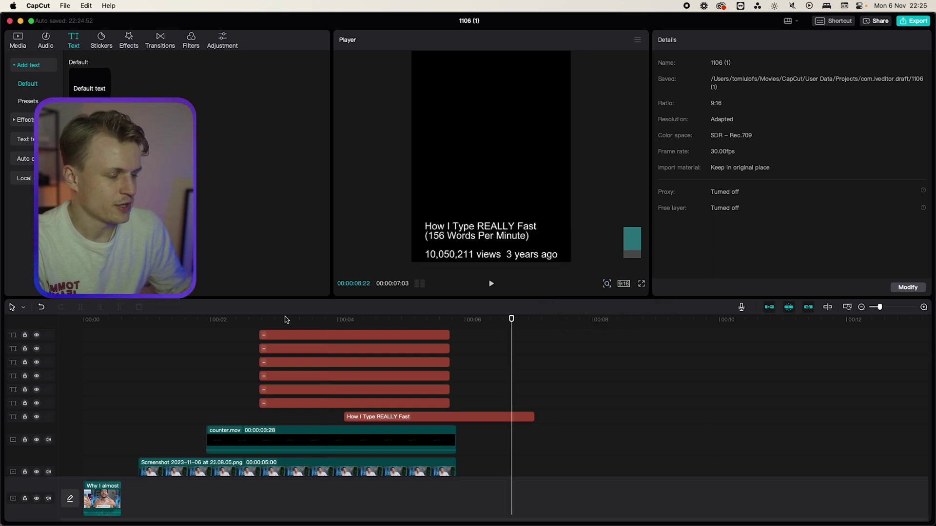
left_click(313, 320)
left_click_drag(393, 334, 299, 418)
right_click(299, 418)
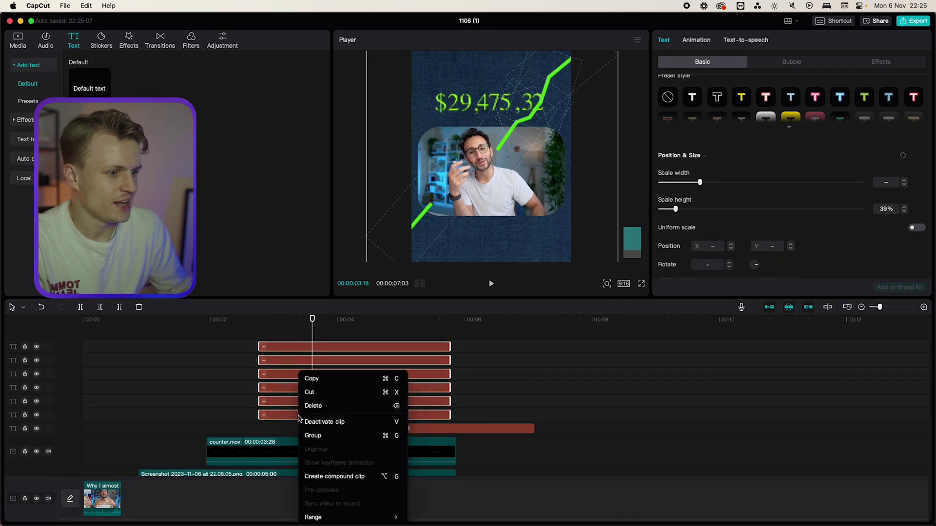
left_click(356, 477)
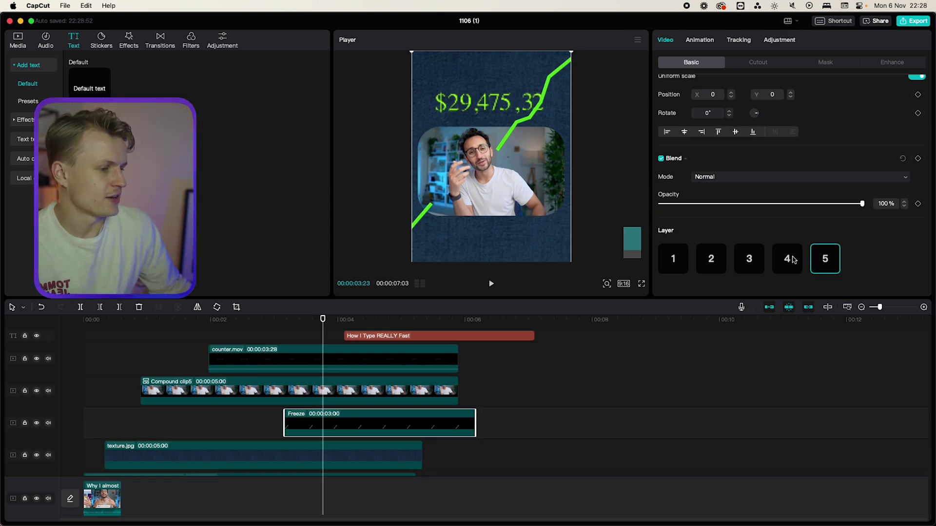
- Set the layer of the frozen line-graph clip to 2
left_click(793, 261)
left_click(711, 259)
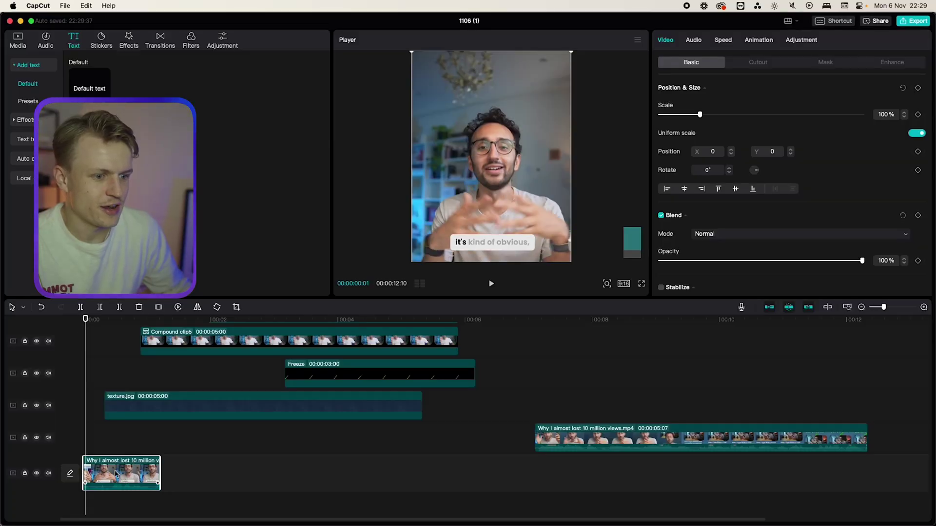
- Hide the texture.jpg track and split the opening talking-head clip at 00:00:00:18
mouse_move(85, 320)
left_mouse_down()
mouse_move(104, 322)
mouse_move(76, 329)
left_mouse_up()
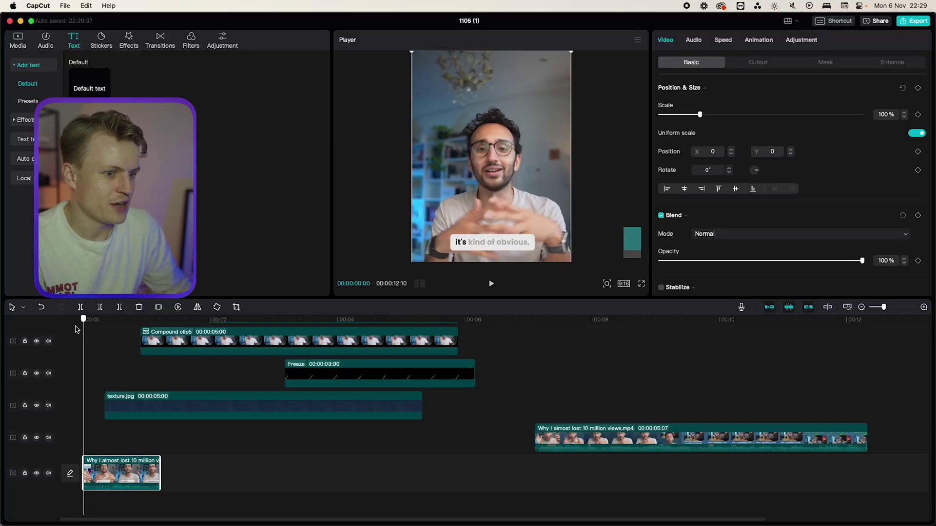
left_click(36, 406)
left_click_drag(85, 321, 122, 335)
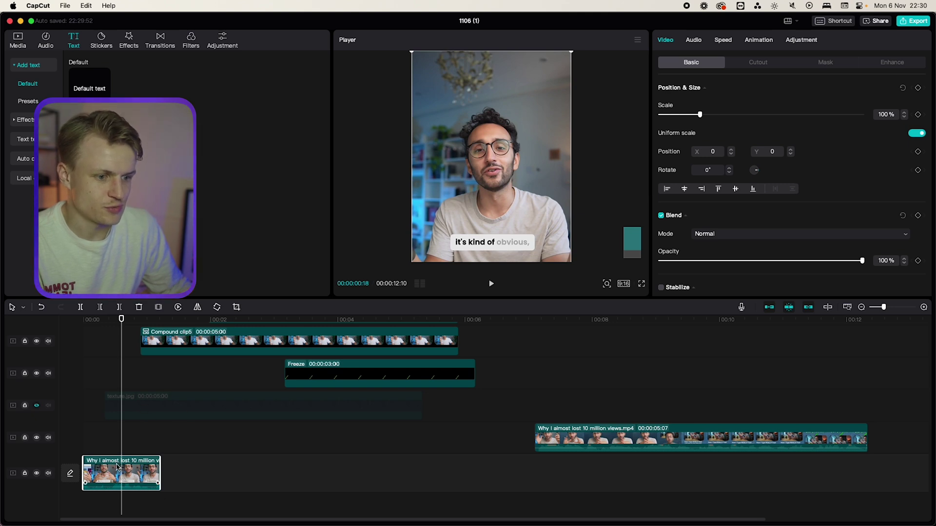
left_click(81, 308)
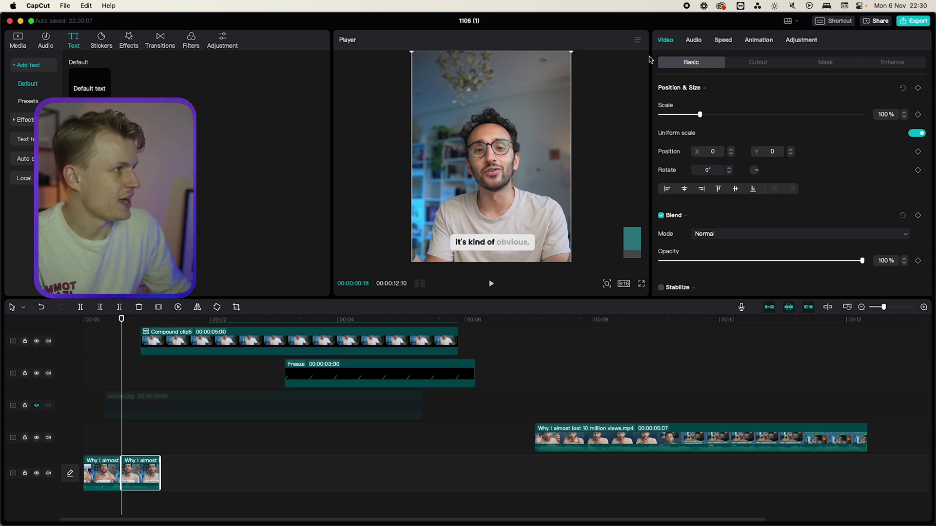
- Apply Auto cutout to the second part of the talking-head clip and add a position keyframe at its start
left_click(757, 63)
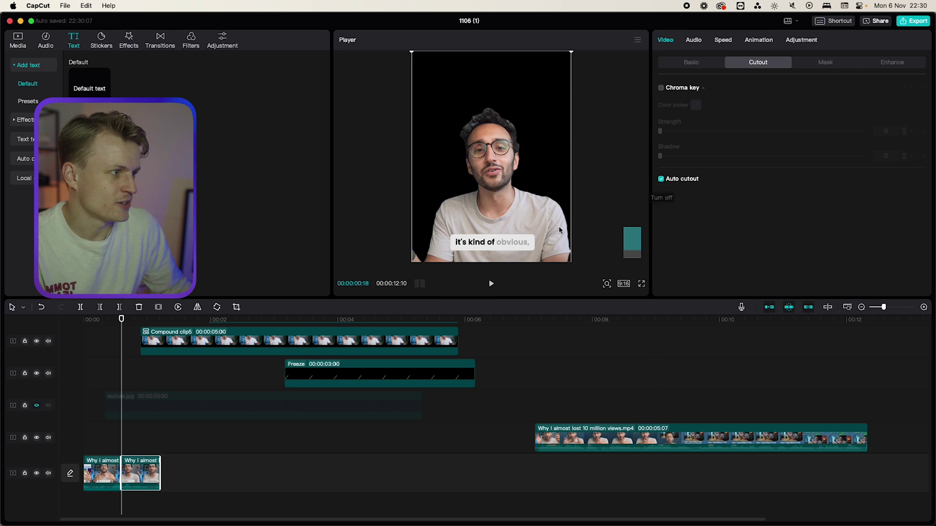
left_click(691, 62)
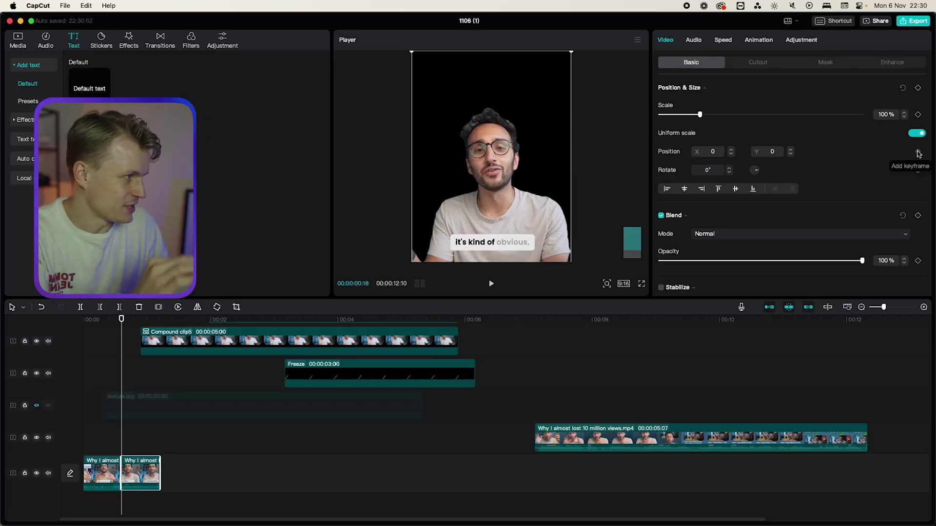
left_click(918, 152)
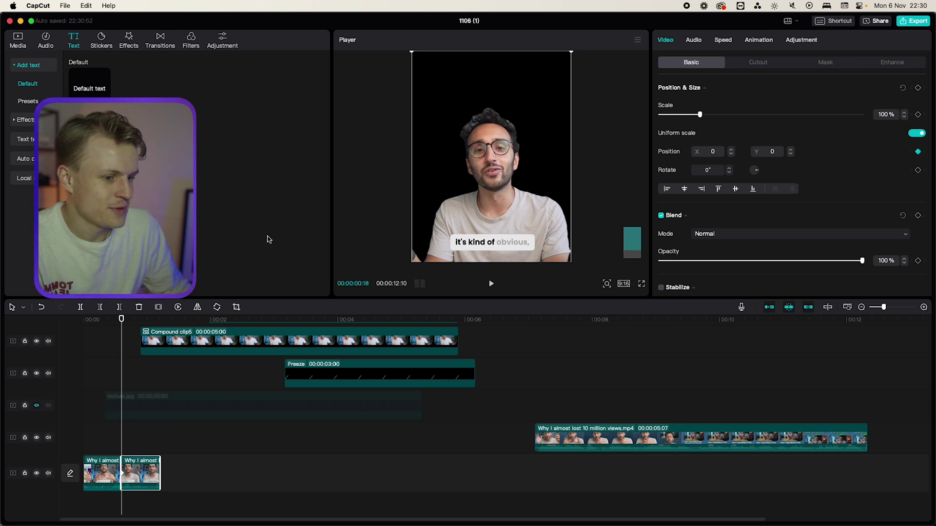
- Hide the thumbnail compound clip's track and, at 00:00:01:00, move the cut-out man straight down out of the frame
left_click_drag(121, 320, 146, 320)
left_click(37, 341)
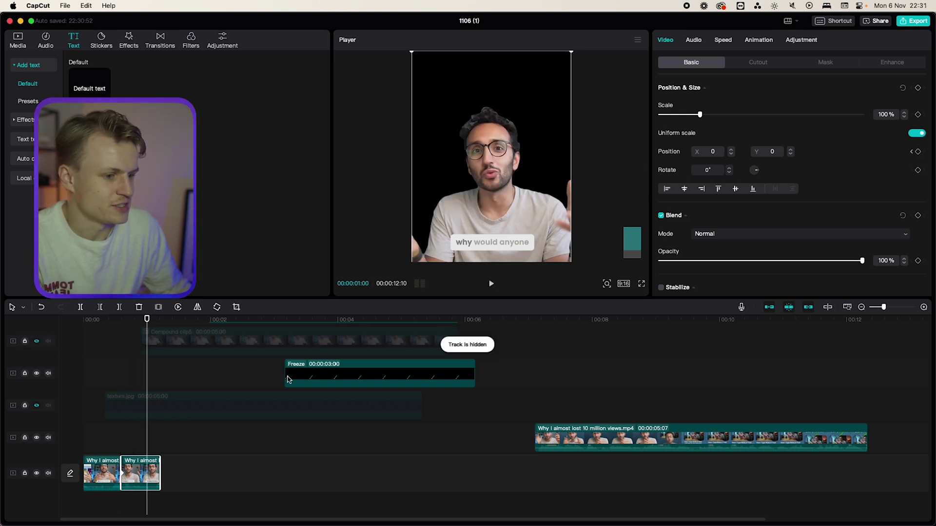
left_click_drag(491, 147, 587, 301)
left_click(607, 283)
left_click_drag(519, 224, 505, 271)
- Delay the cut-out clip's position keyframes so the drop starts at about 00:00:00:24 and finishes near the clip's end
left_click(198, 415)
mouse_move(130, 320)
left_mouse_down()
mouse_move(117, 321)
mouse_move(136, 326)
mouse_move(124, 331)
left_mouse_up()
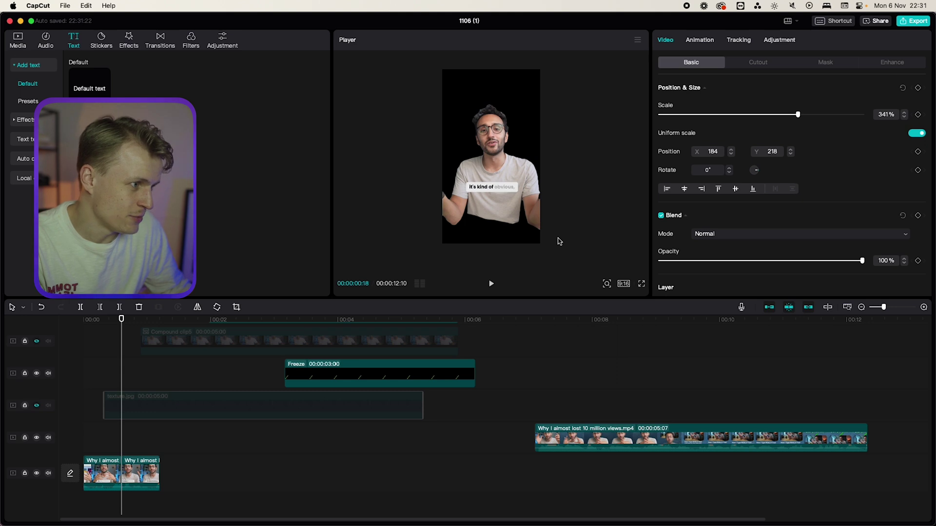
left_click(128, 476)
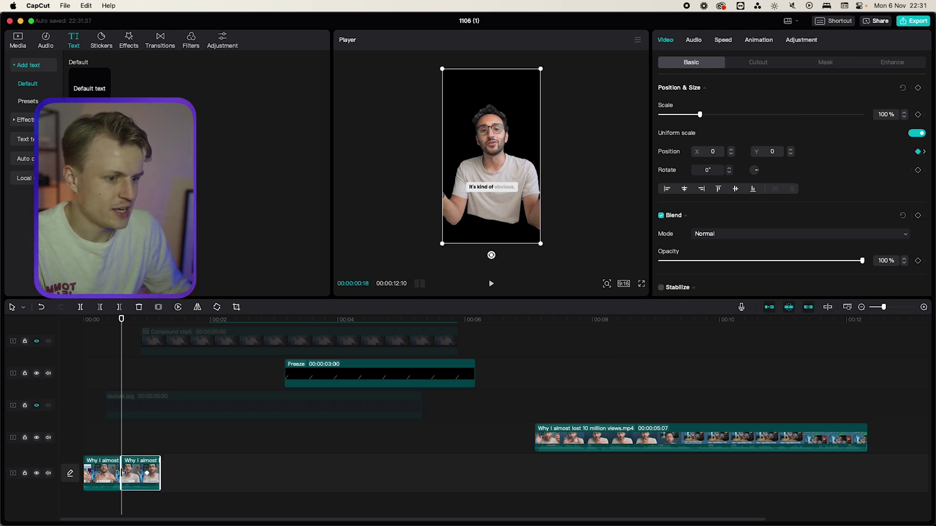
left_click_drag(121, 472, 125, 474)
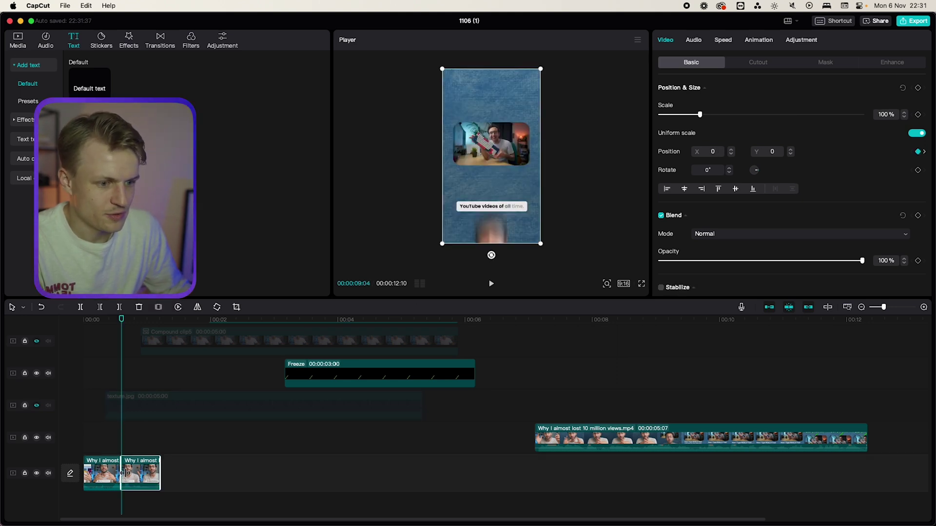
key("super+z")
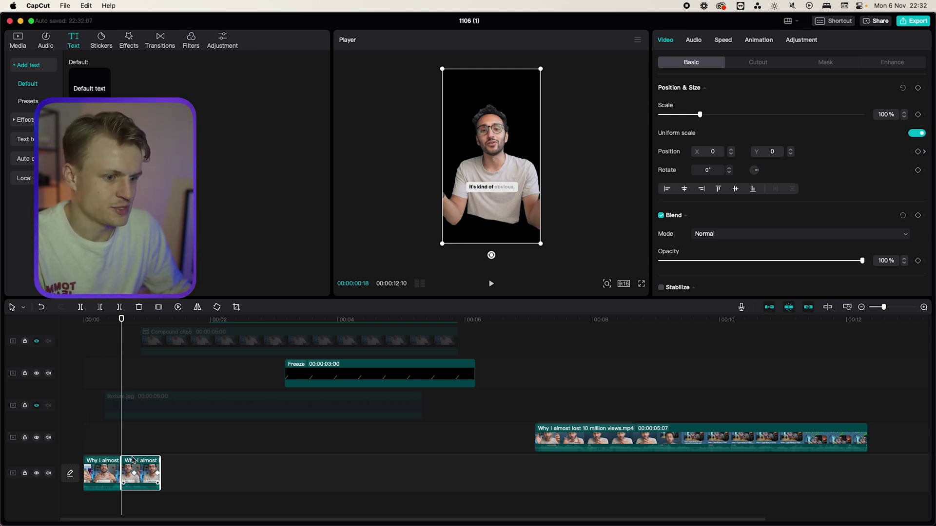
- Paste two copies of the cut-out clip on the tracks above it at 00:00:00:18, with the top copy on layer 1
key("super+v")
key("super+v")
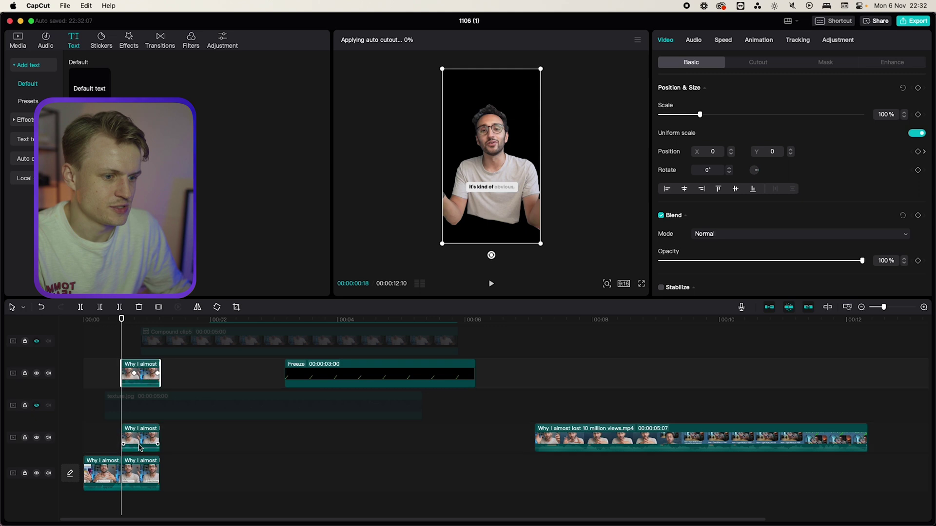
scroll(690, 216, "down", 5)
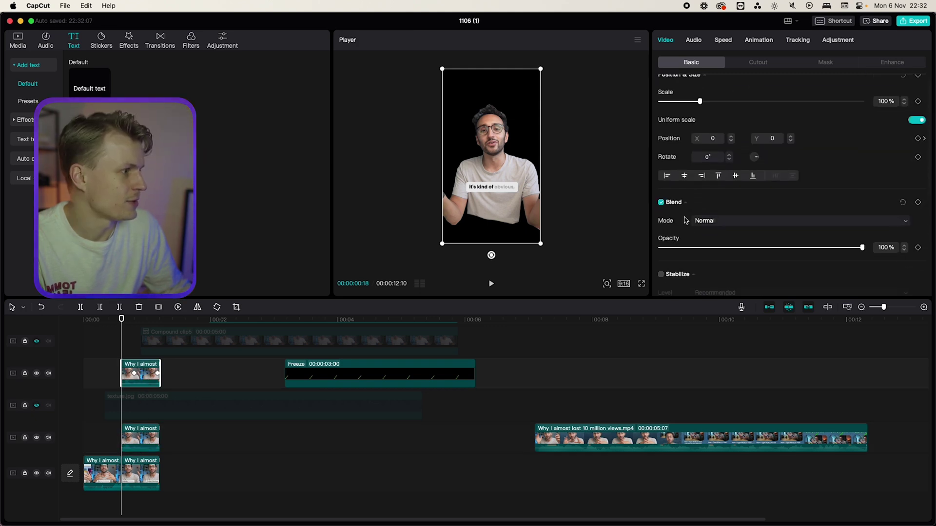
left_click(675, 286)
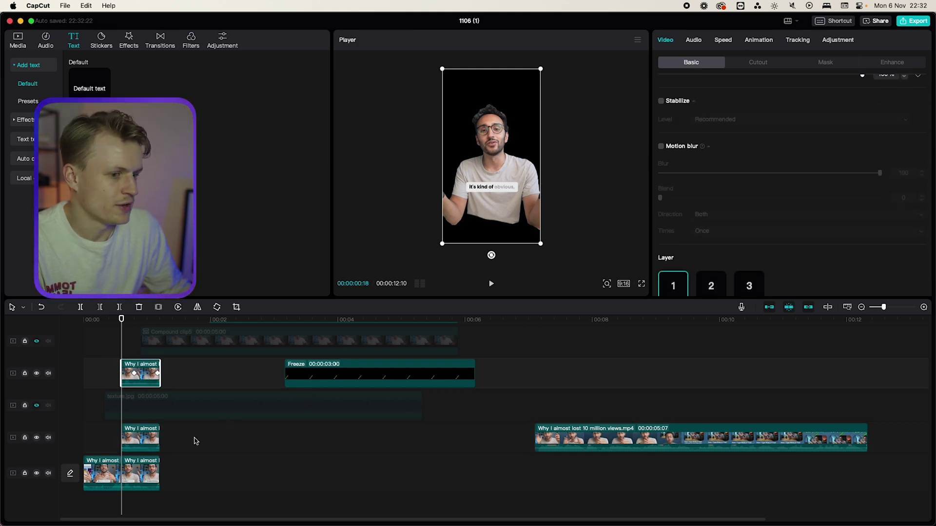
- Turn off Auto cutout for the top copy and trim its end back to about 00:00:00:24
left_click(151, 441)
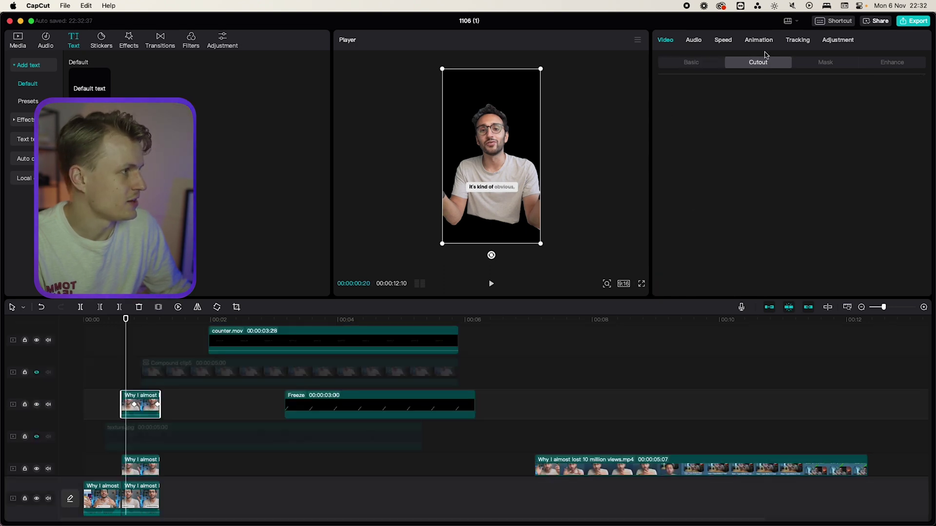
left_click(706, 63)
left_click(736, 65)
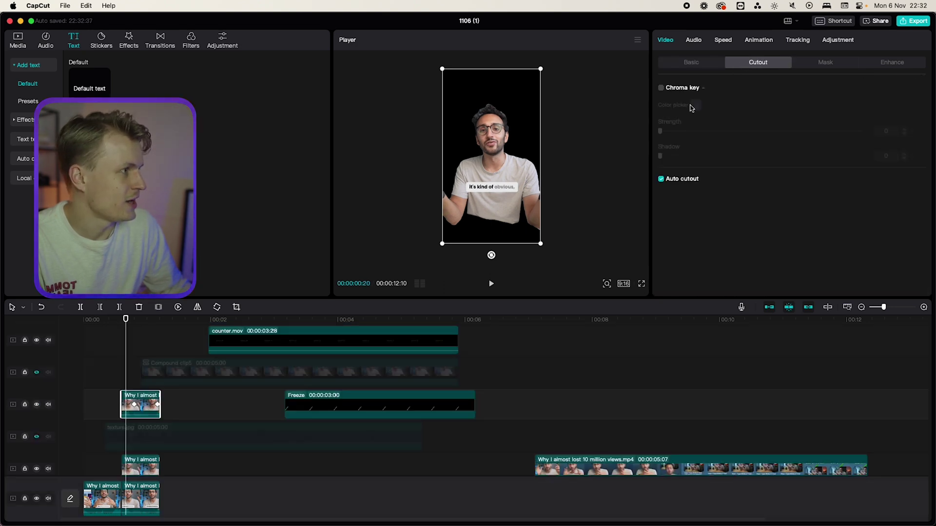
left_click(661, 179)
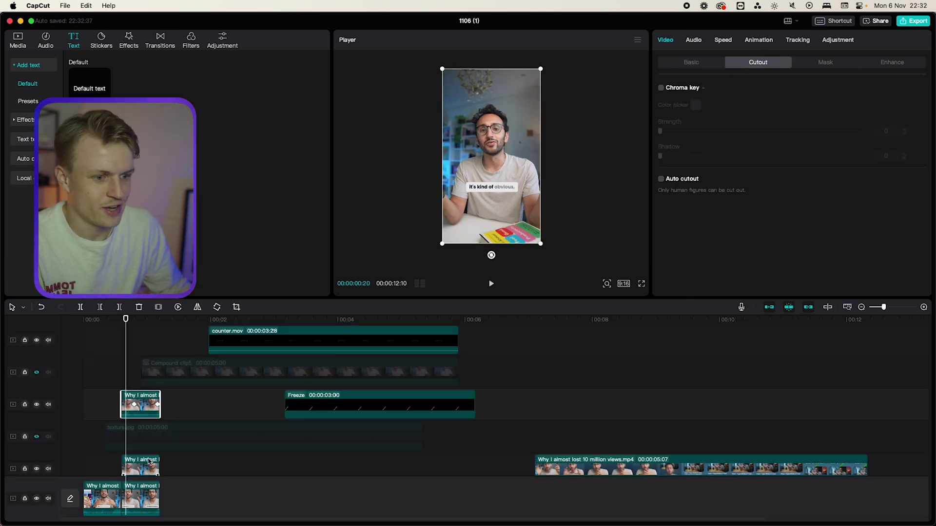
left_click_drag(161, 395, 134, 397)
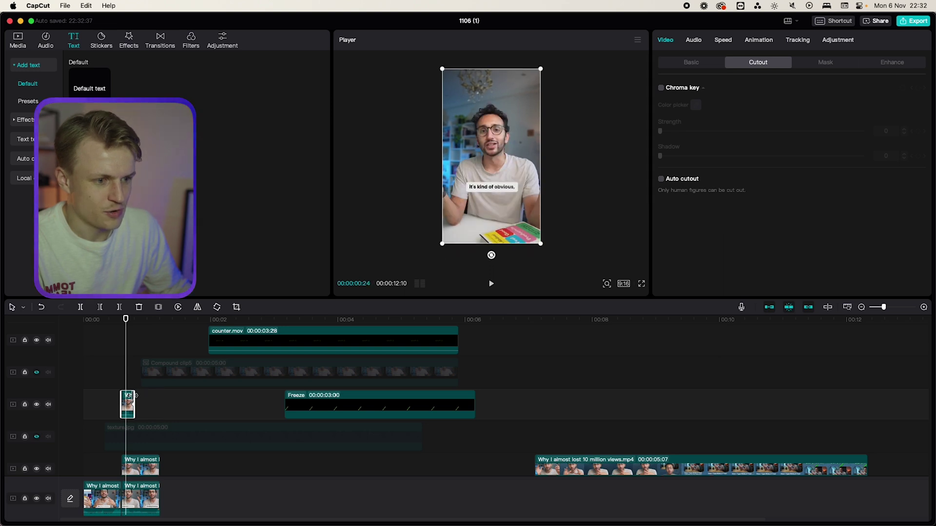
- Apply the Fade Out exit animation to the trimmed top copy and check the fade in the preview
left_click(758, 39)
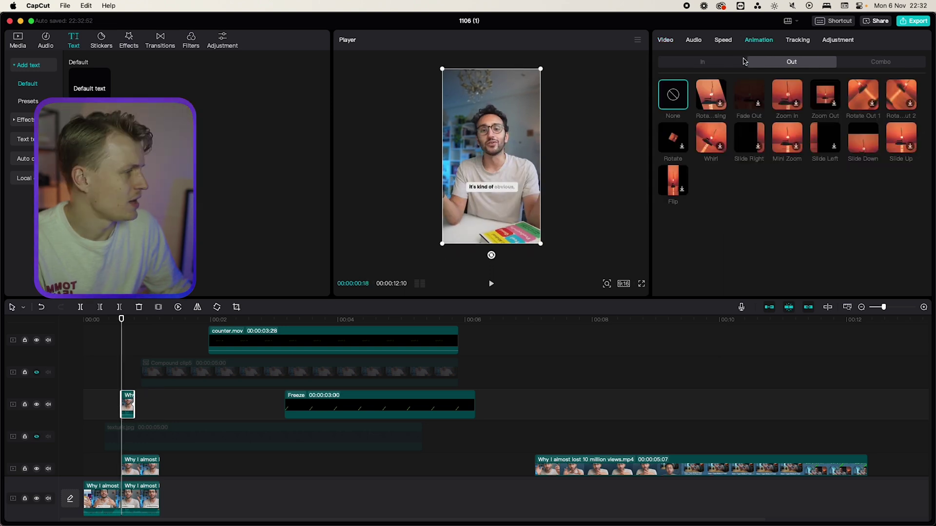
left_click(748, 95)
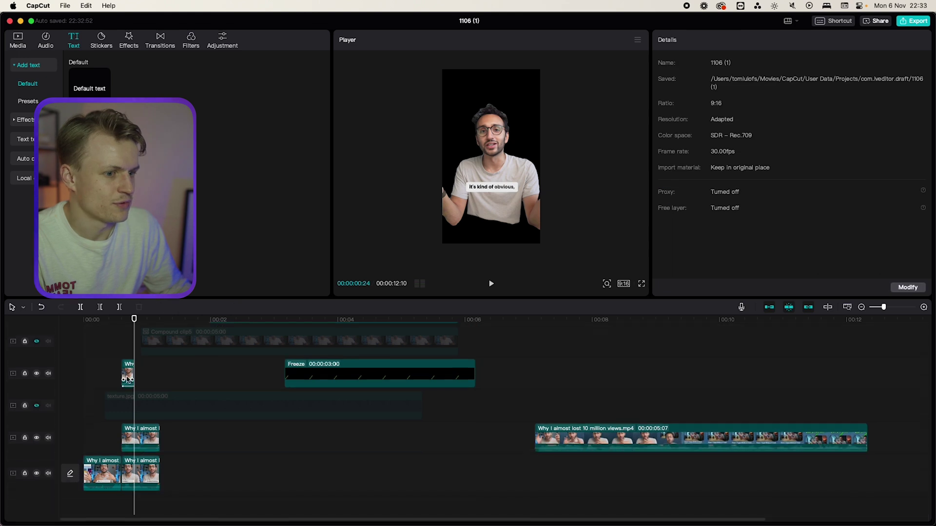
left_click_drag(134, 321, 126, 327)
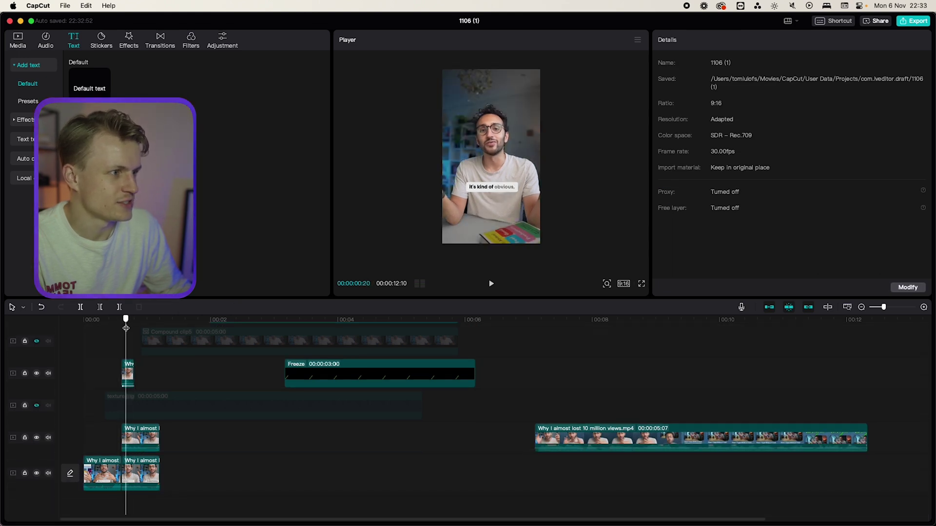
- Add a Split mask to the middle copy, rotated 9° at X -24, Y -151, and turn off the copy's Auto cutout
left_click(138, 437)
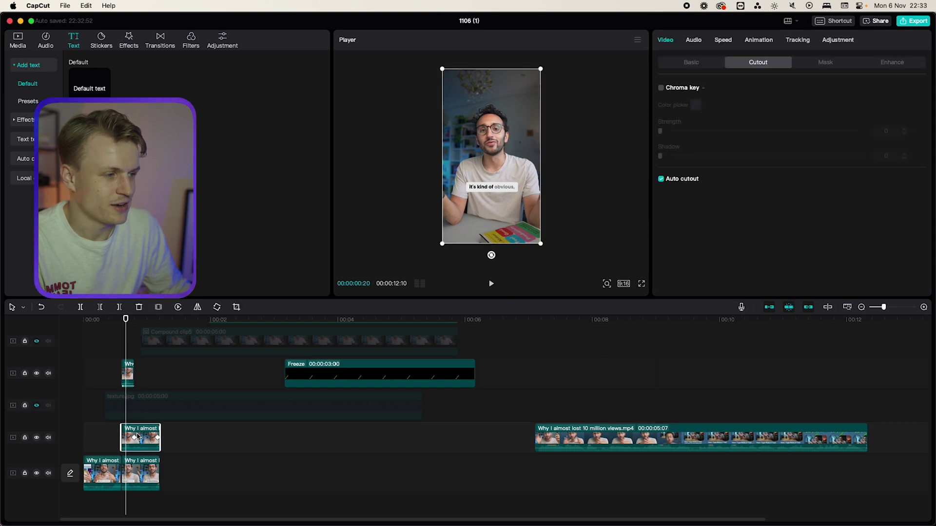
left_click_drag(122, 322, 135, 322)
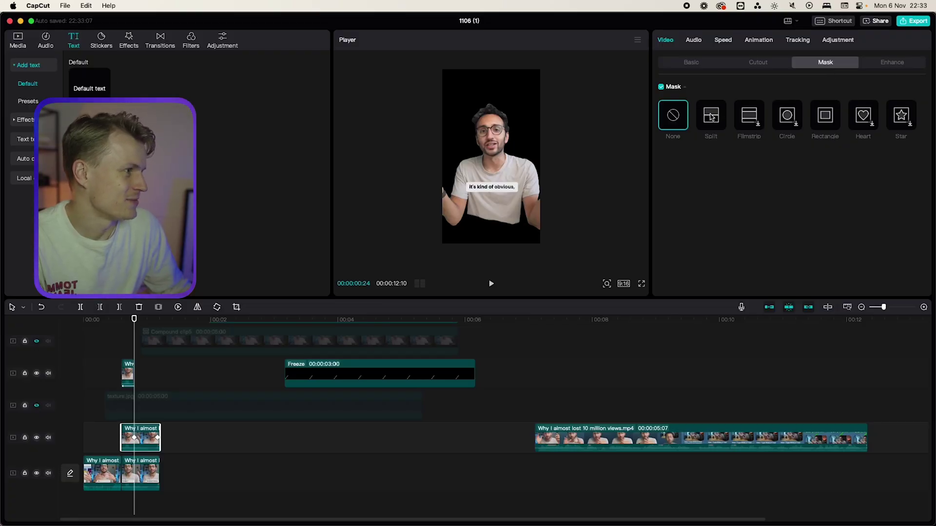
left_click(712, 116)
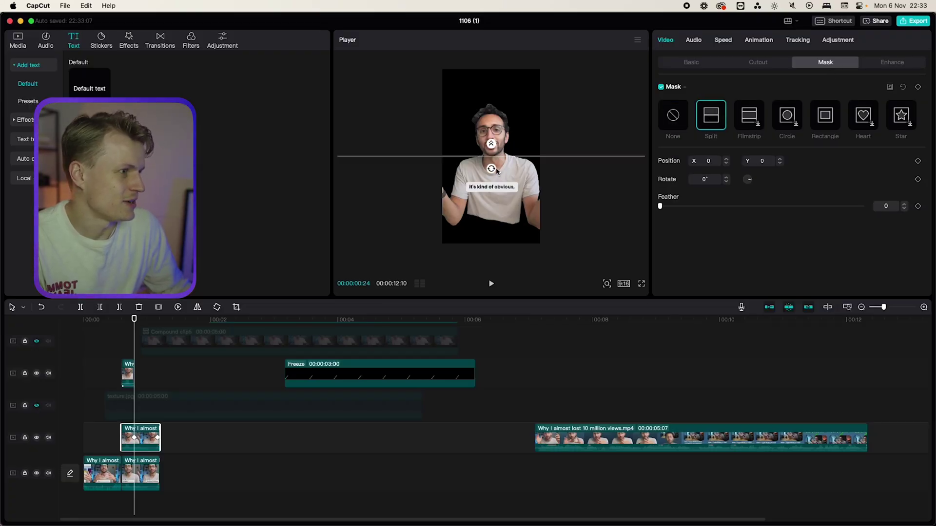
left_click_drag(494, 170, 538, 193)
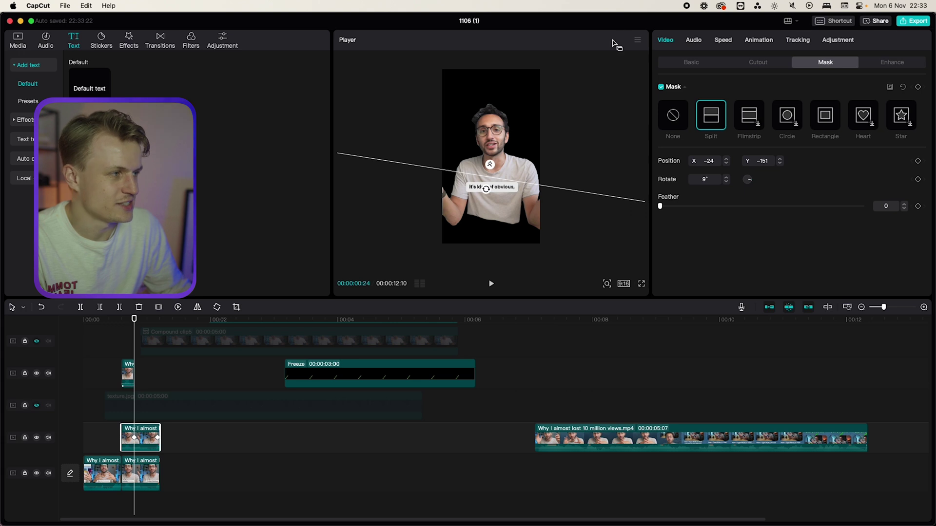
left_click(766, 63)
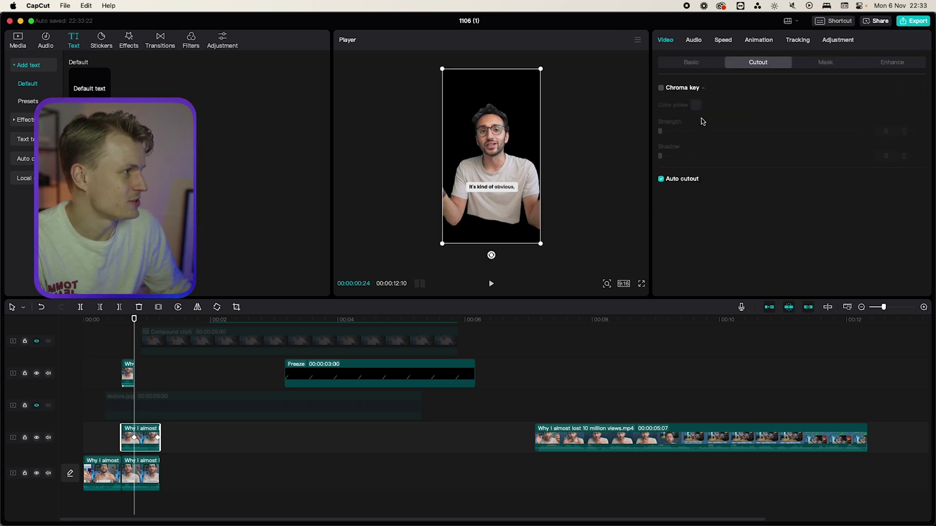
left_click(661, 180)
- Lower the middle copy's split mask line to the table edge, invert the mask and play the transition from 00:00:00:18
left_click(839, 61)
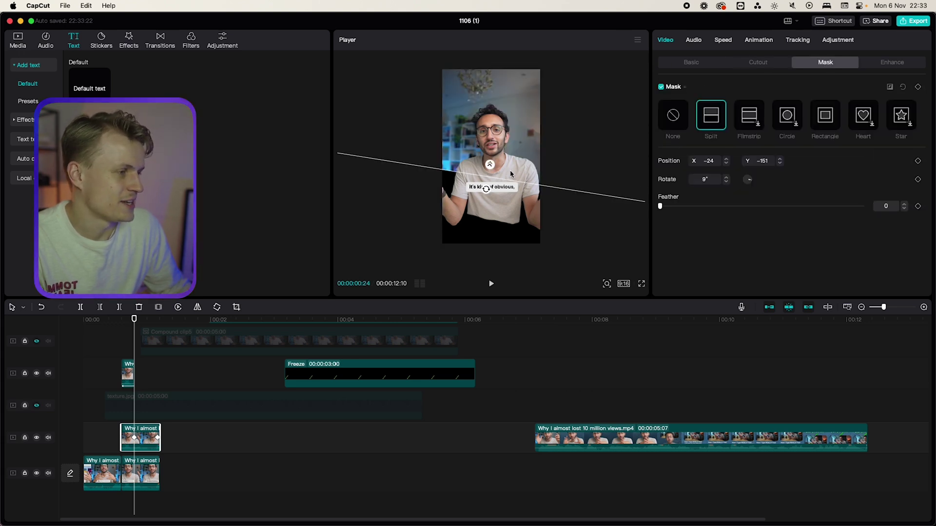
left_click_drag(510, 172, 533, 218)
left_click(891, 87)
left_click_drag(485, 237, 483, 238)
left_click(174, 385)
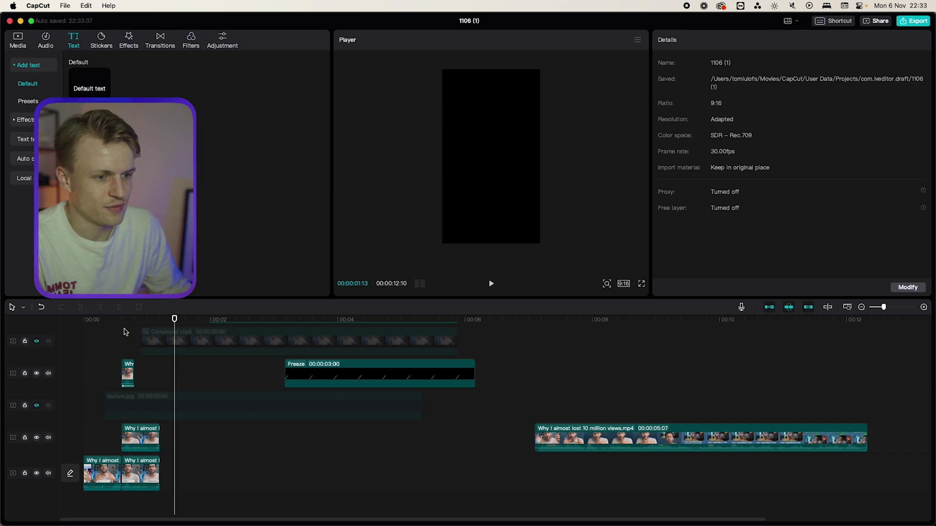
scroll(124, 329, "up", 2)
mouse_move(123, 319)
left_mouse_down()
mouse_move(115, 320)
mouse_move(147, 326)
mouse_move(124, 330)
left_mouse_up()
key("space")
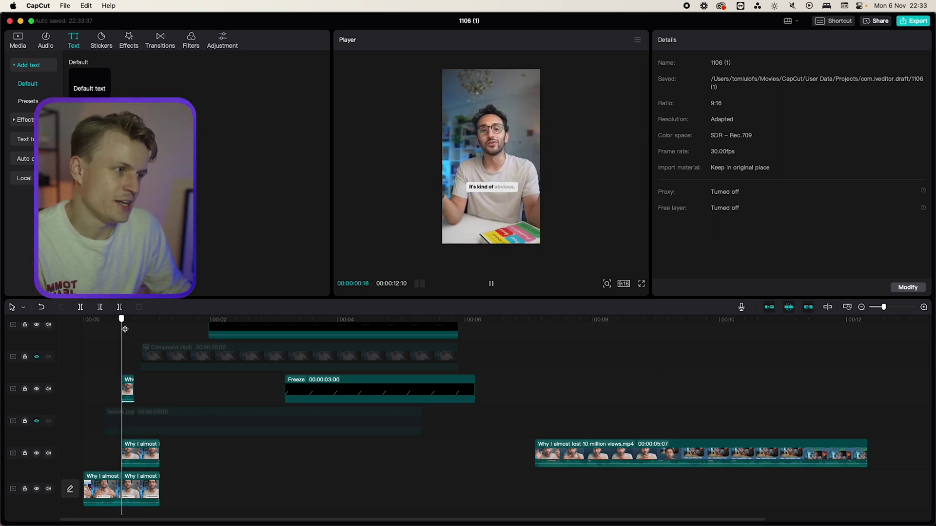
key("space")
- Combine the masked middle copy and the cut-out clip beneath it into a compound clip
left_click(138, 490)
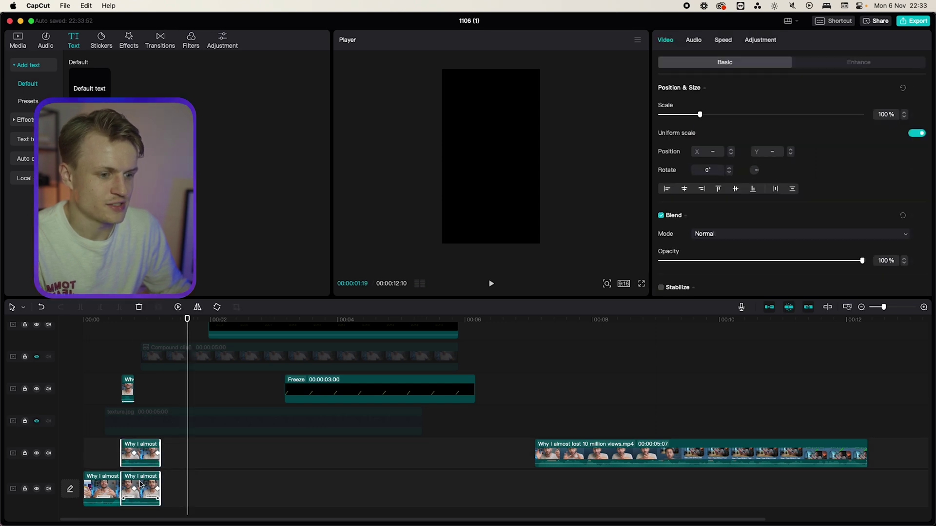
right_click(141, 485)
left_click(181, 389)
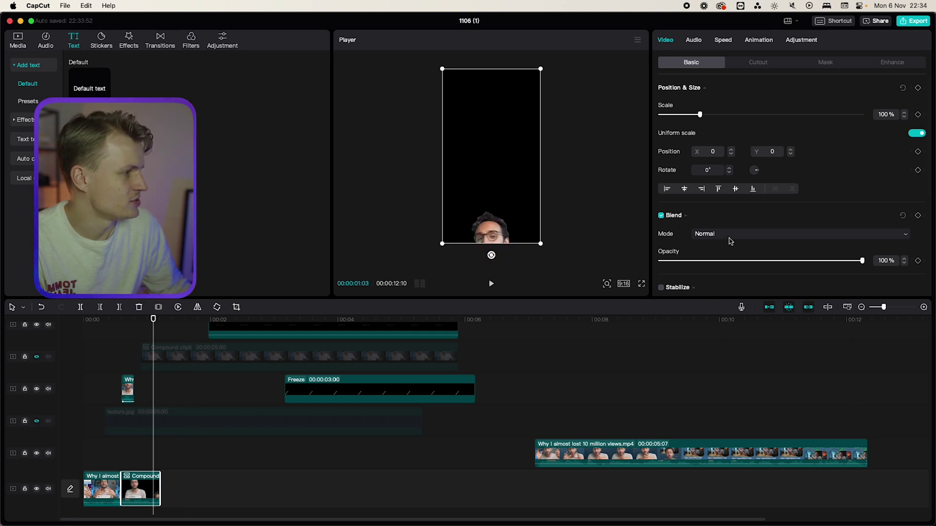
- Enable Motion blur on the new talking-head compound clip and check the blurred movement in the preview
scroll(687, 242, "down", 5)
left_click(661, 153)
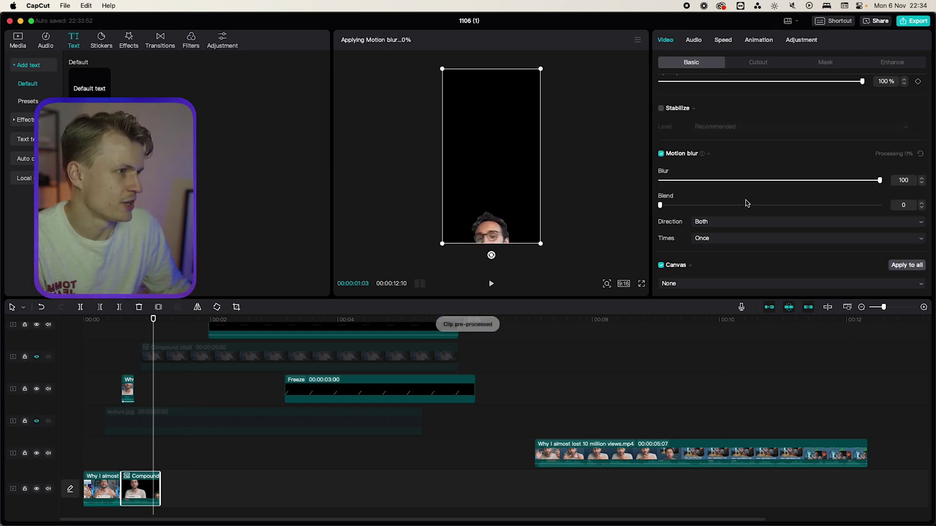
mouse_move(138, 322)
left_mouse_down()
mouse_move(159, 322)
mouse_move(127, 327)
mouse_move(140, 323)
left_mouse_up()
- Unhide the texture track and put texture.jpg on the main track directly after the first clip, beneath the talking-head compound clip
left_click(37, 421)
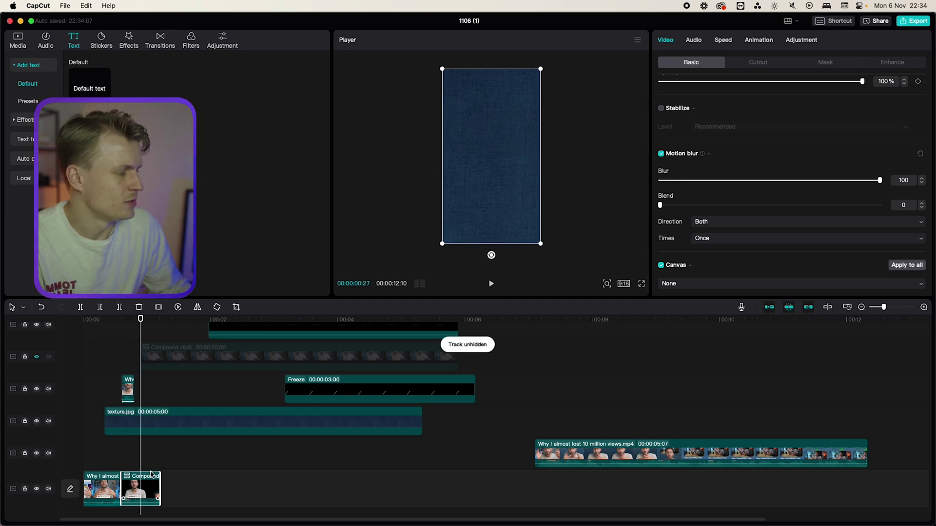
scroll(716, 232, "down", 1)
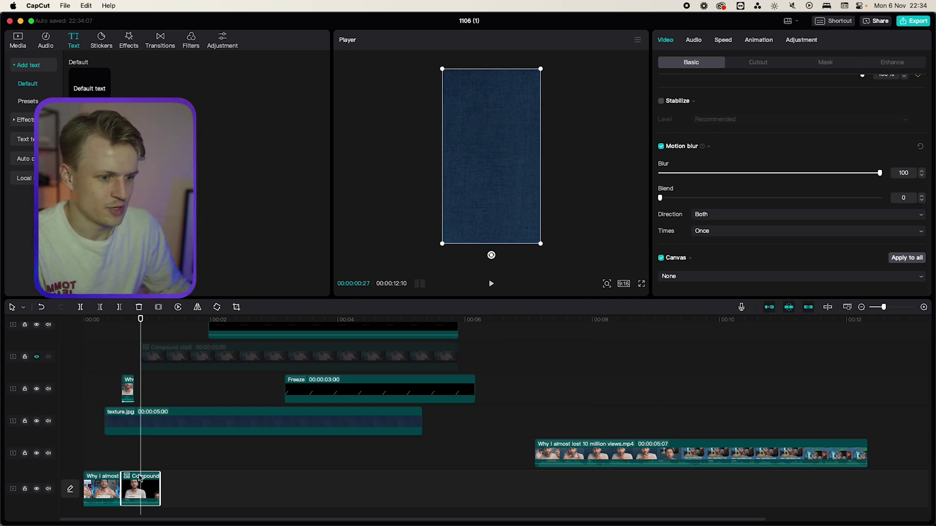
left_click_drag(139, 478, 189, 476)
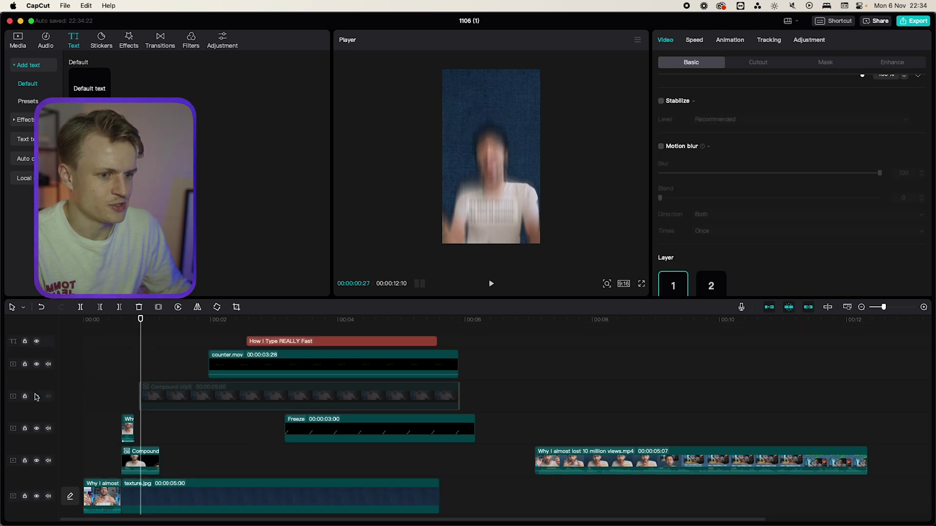
- Unhide the thumbnail's track and align the thumbnail screenshot's start with the start of texture.jpg
left_click(37, 396)
scroll(108, 378, "up", 1)
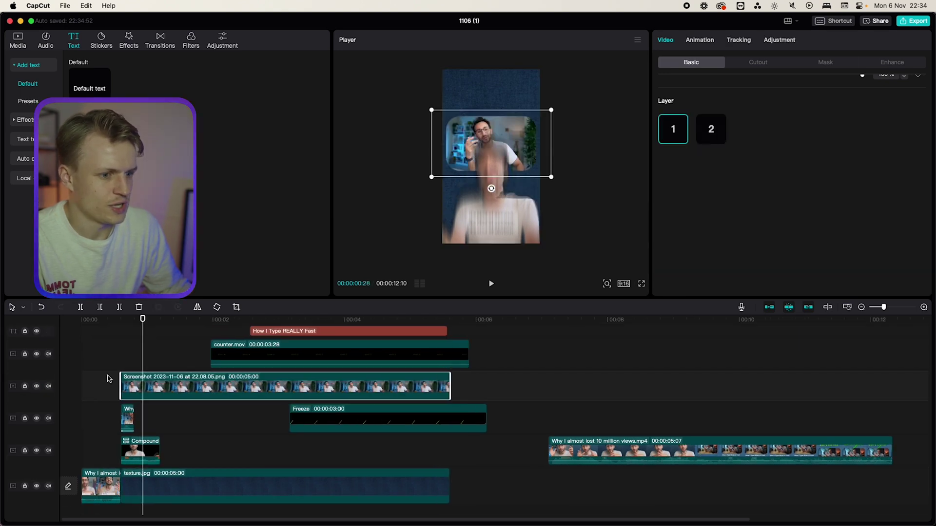
- Start the title text just after texture.jpg begins and turn it into a compound clip on layer 3
left_click(120, 322)
scroll(118, 330, "up", 5)
right_click(166, 351)
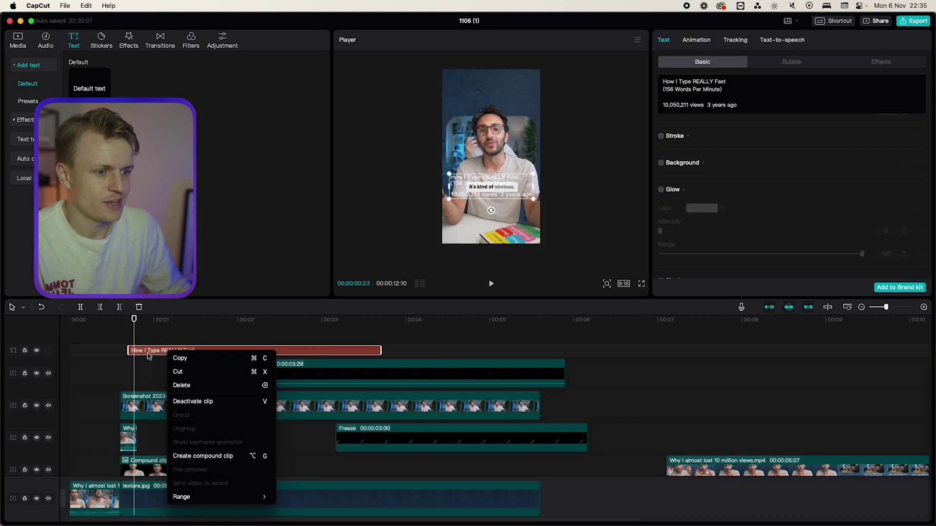
left_click(205, 457)
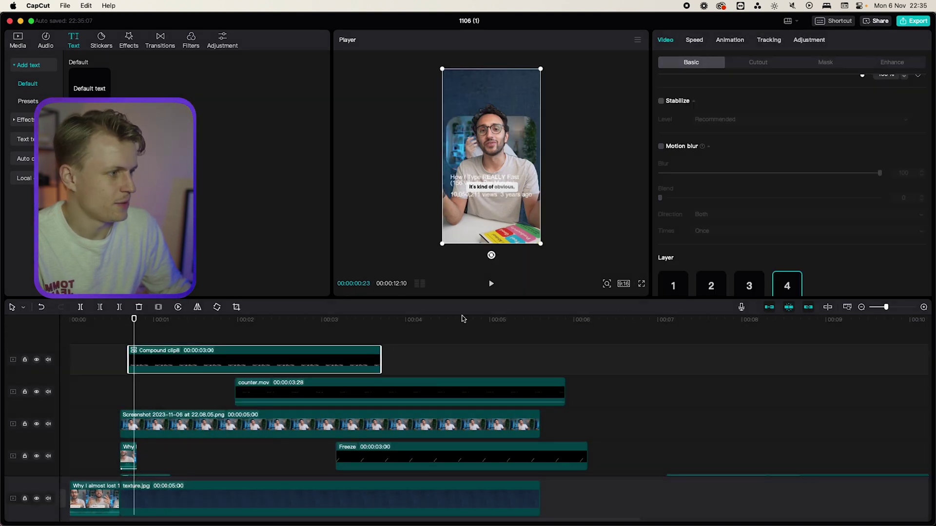
left_click(748, 284)
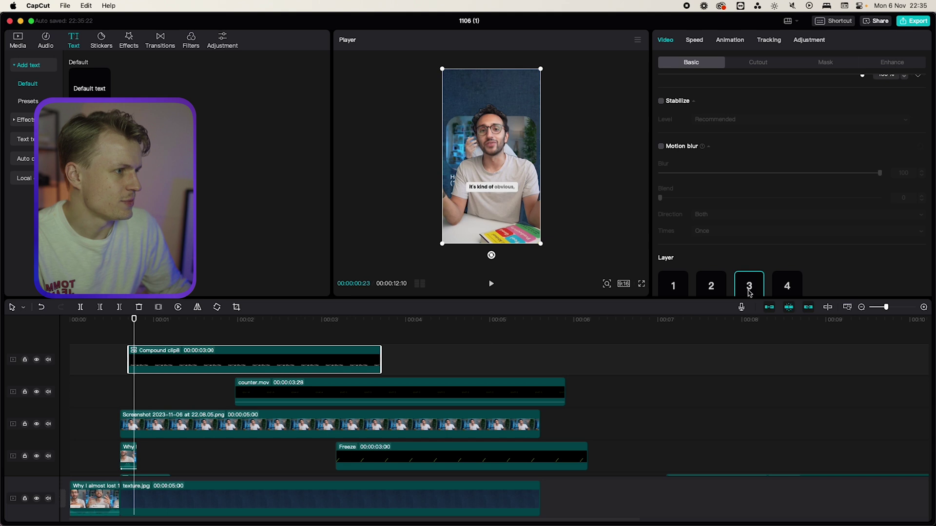
scroll(757, 287, "down", 2)
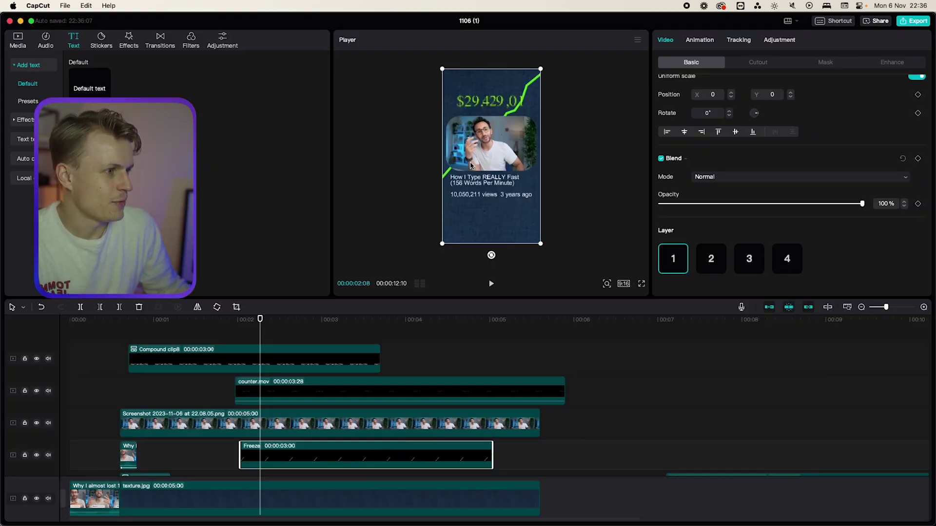
- Add a Split mask to the green graph's Freeze clip, rotate it to -136° and set its feather to 7
scroll(802, 132, "up", 3)
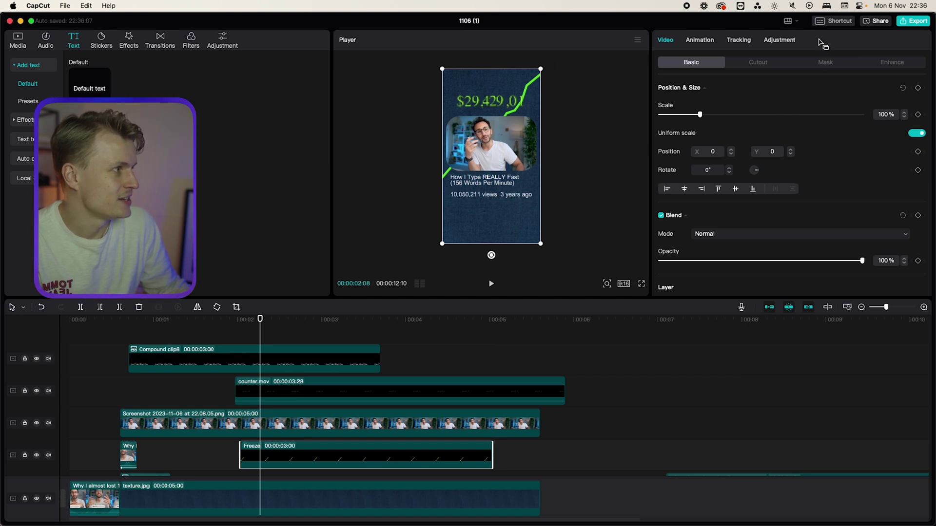
left_click(825, 63)
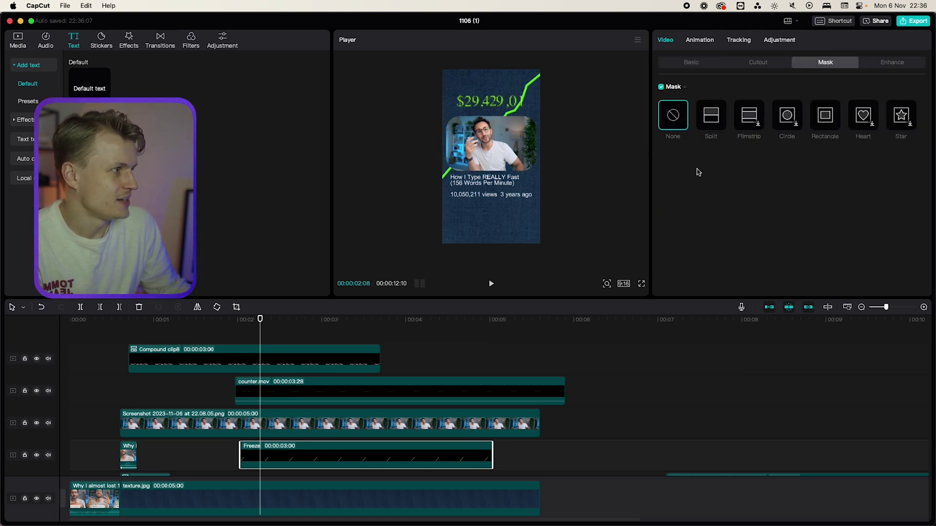
left_click(711, 119)
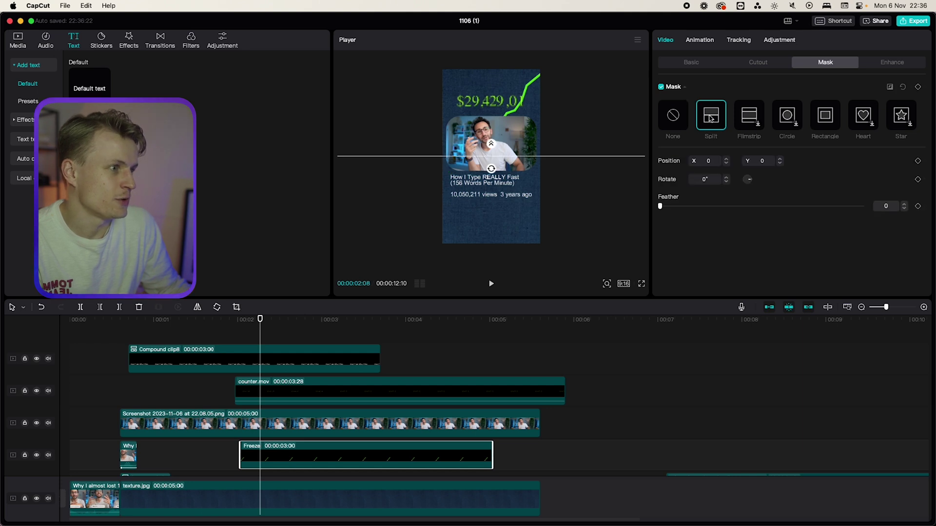
left_click_drag(502, 178, 518, 140)
left_click_drag(500, 179, 520, 116)
left_click_drag(666, 206, 687, 207)
- At 00:00:03:03, move the graph's split mask to X 540, Y 960 and keyframe the mask position
left_click_drag(259, 320, 330, 326)
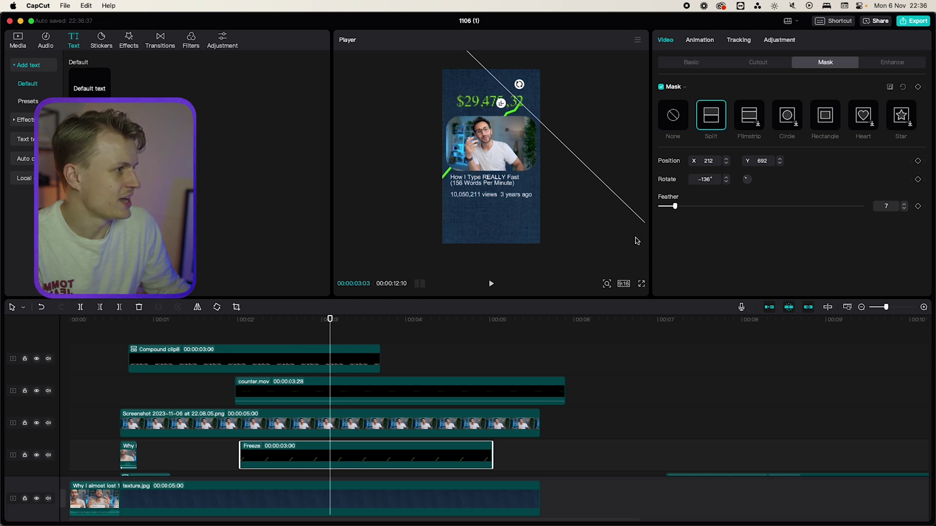
left_click_drag(521, 108, 566, 79)
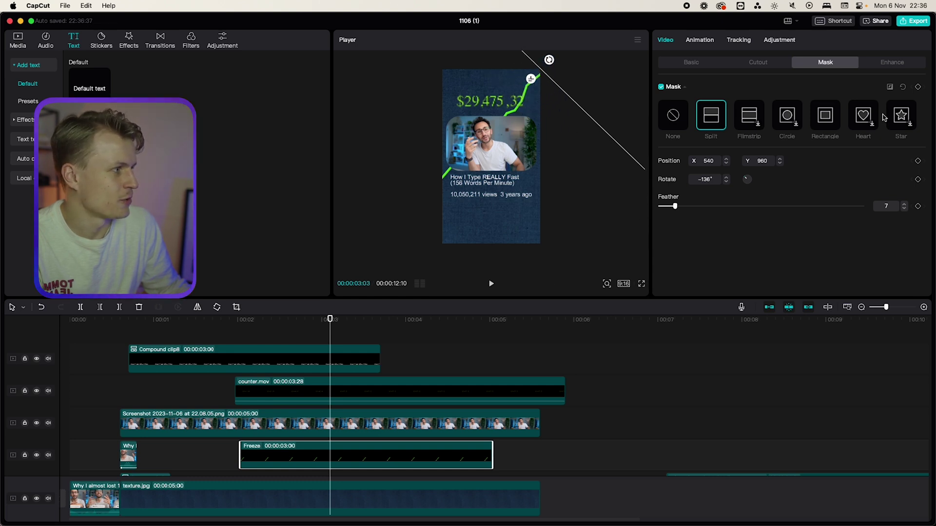
left_click(918, 162)
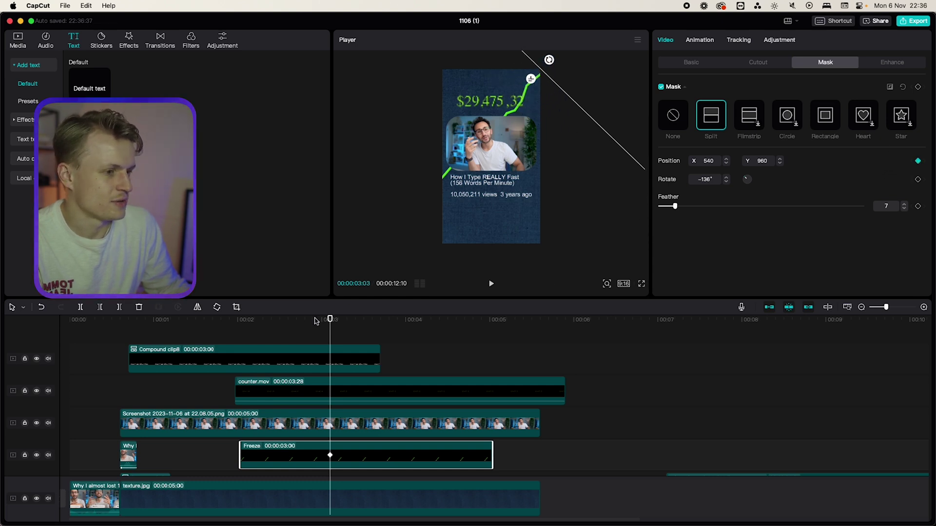
- At 00:00:02:06, move the graph's split mask to X -540, Y -960 and scrub through the reveal animation
left_click_drag(315, 322, 255, 321)
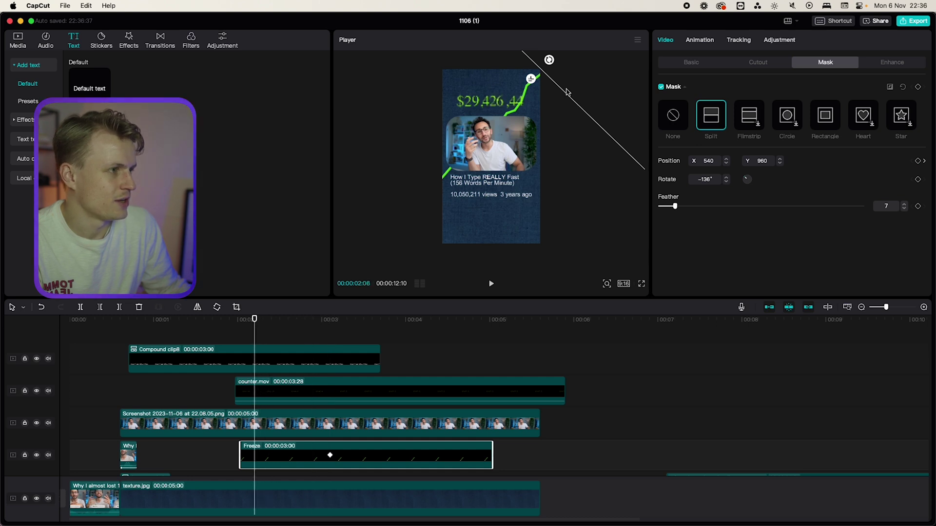
left_click_drag(567, 91, 418, 281)
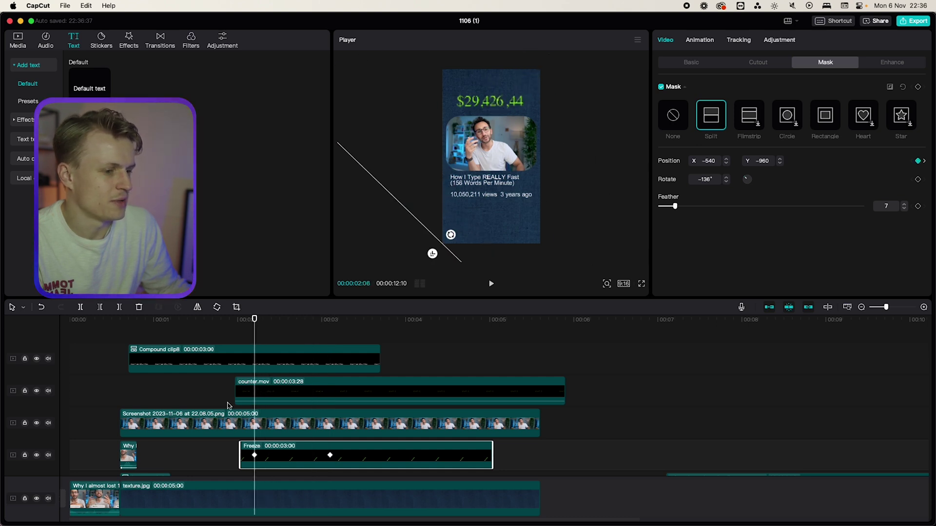
left_click_drag(260, 322, 325, 308)
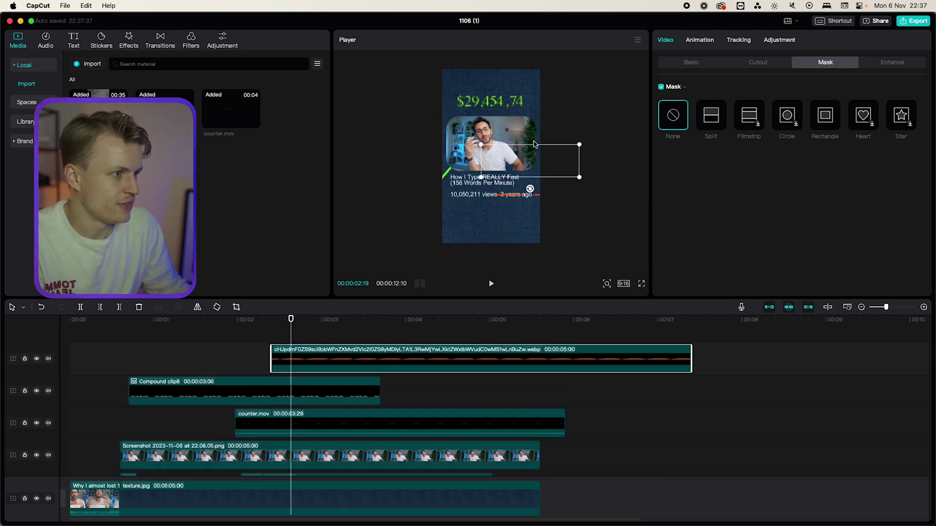
- Shrink the orange underline image and place it beneath the view count in the title text
left_click_drag(542, 166, 503, 205)
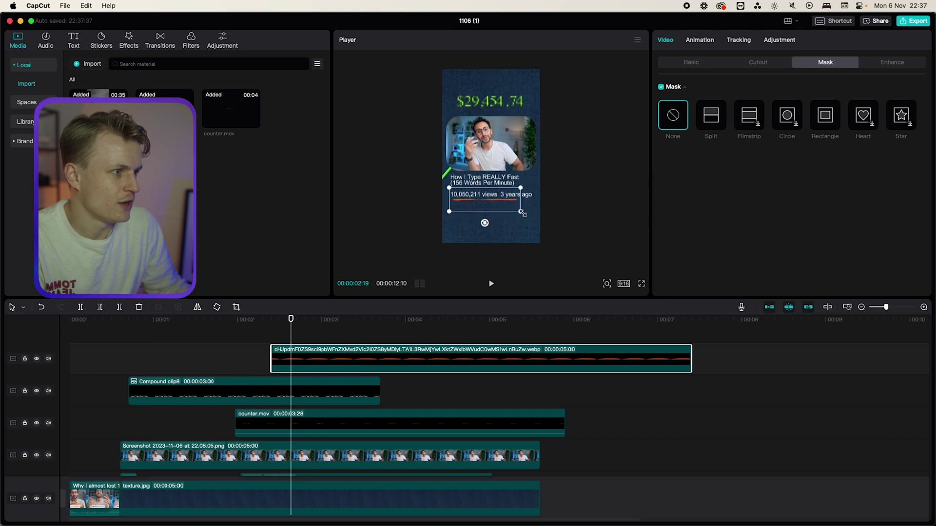